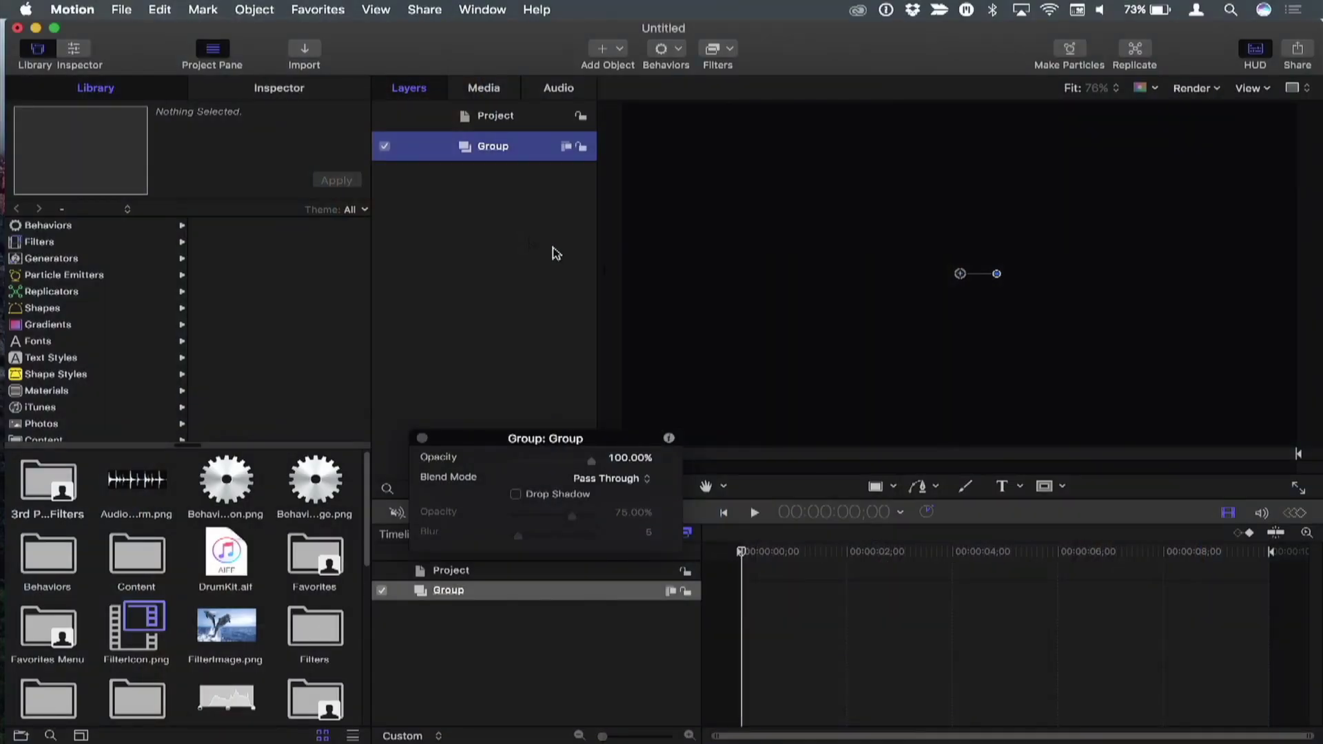
# Add a new text layer in the canvas and bring up Edit > Emoji & Symbols.
pyautogui.click(889, 241)
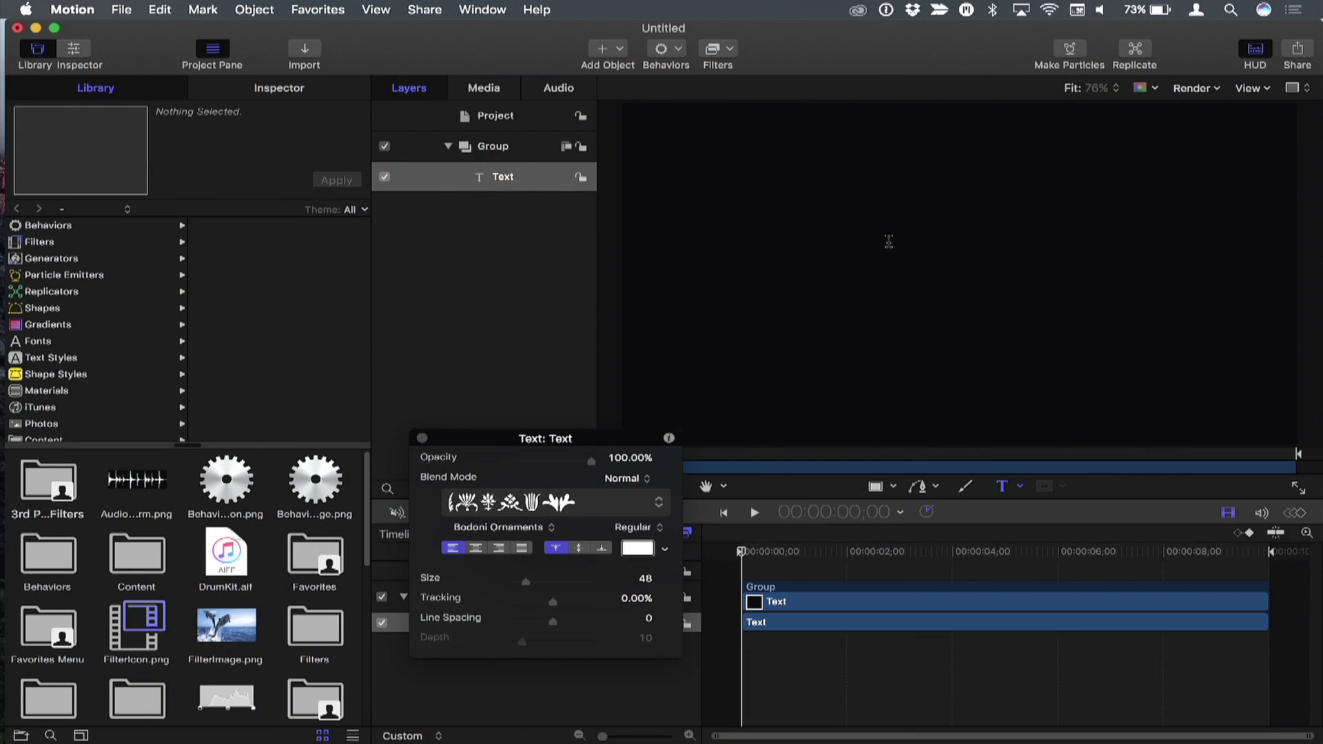
pyautogui.click(167, 8)
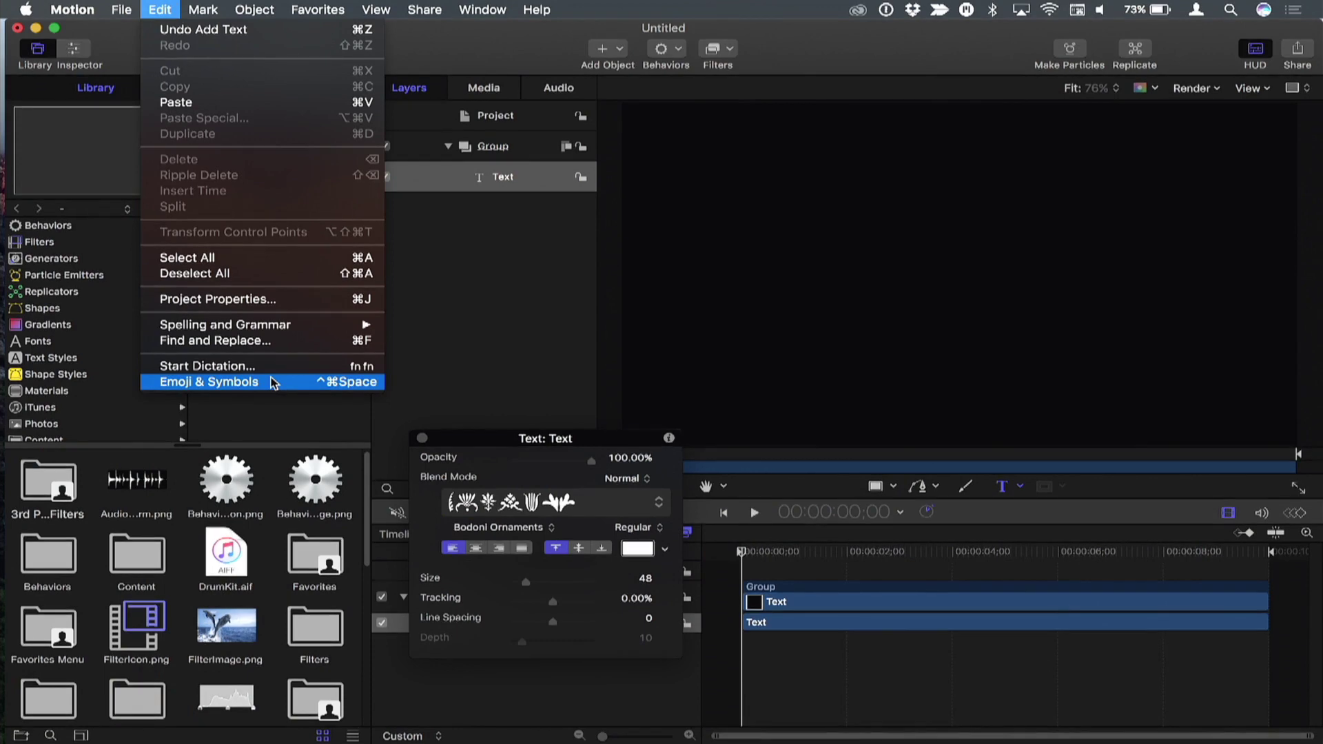
pyautogui.click(158, 10)
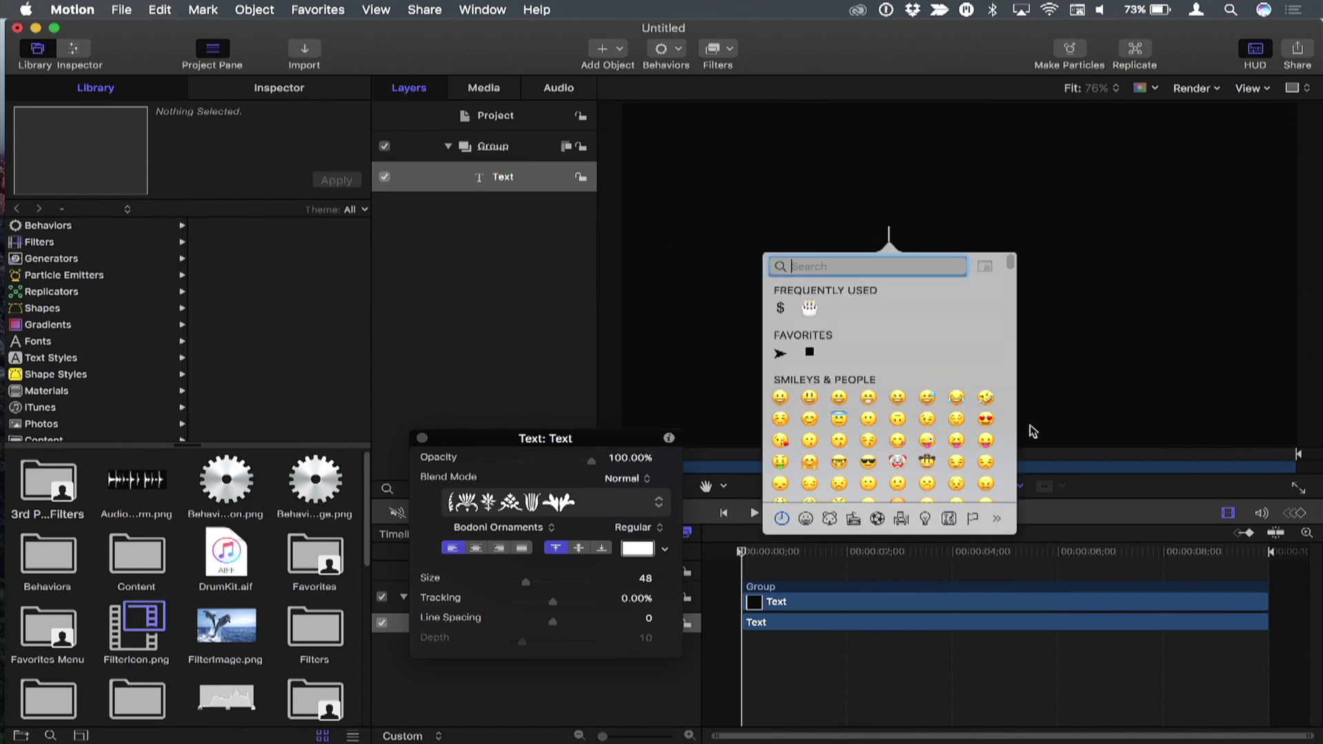
# Expand the emoji picker into the full Characters viewer.
pyautogui.scroll(-15, 921, 357)
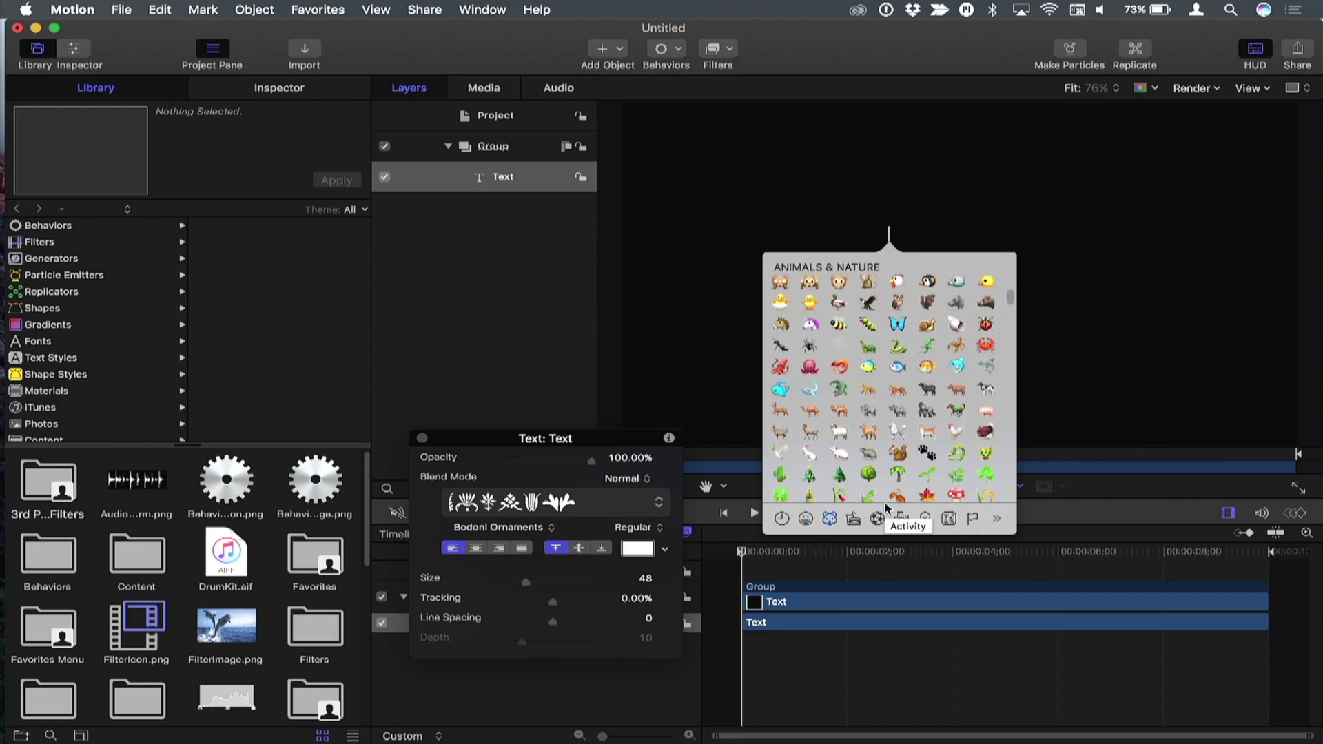
pyautogui.scroll(15, 896, 431)
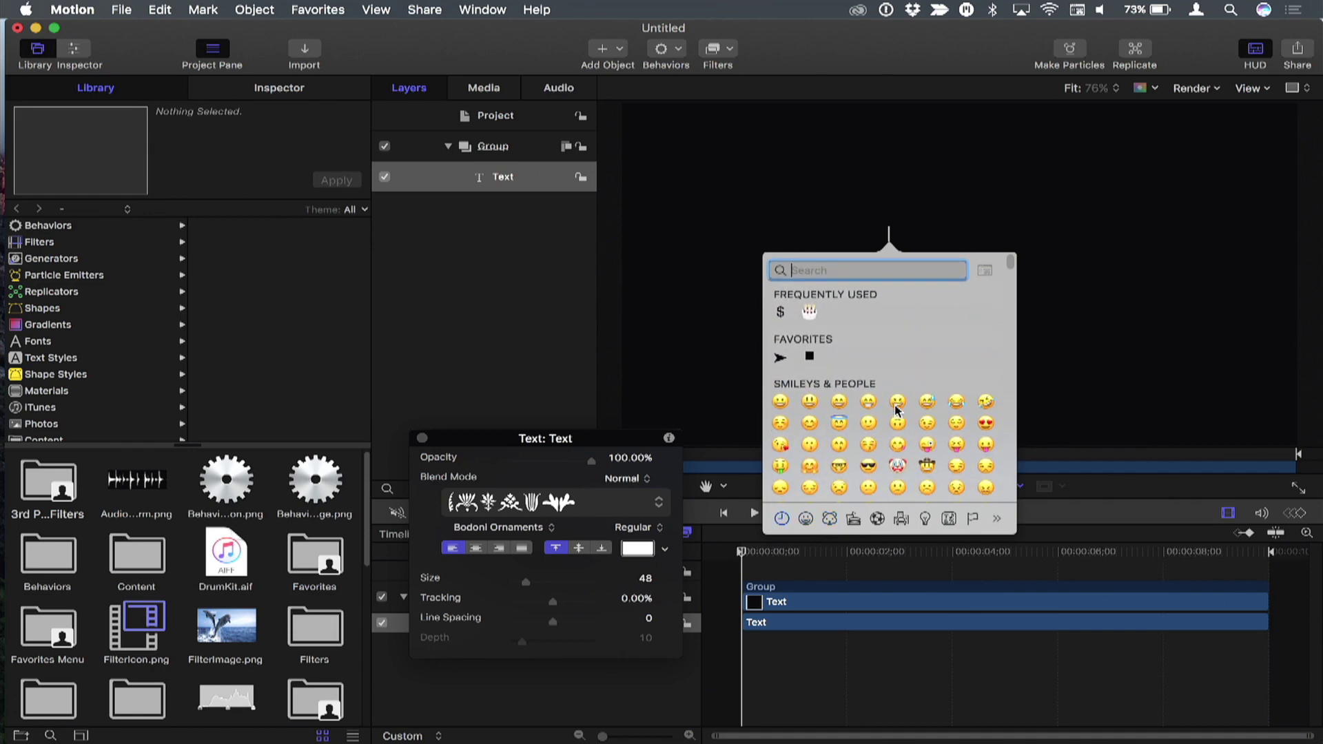
pyautogui.click(985, 266)
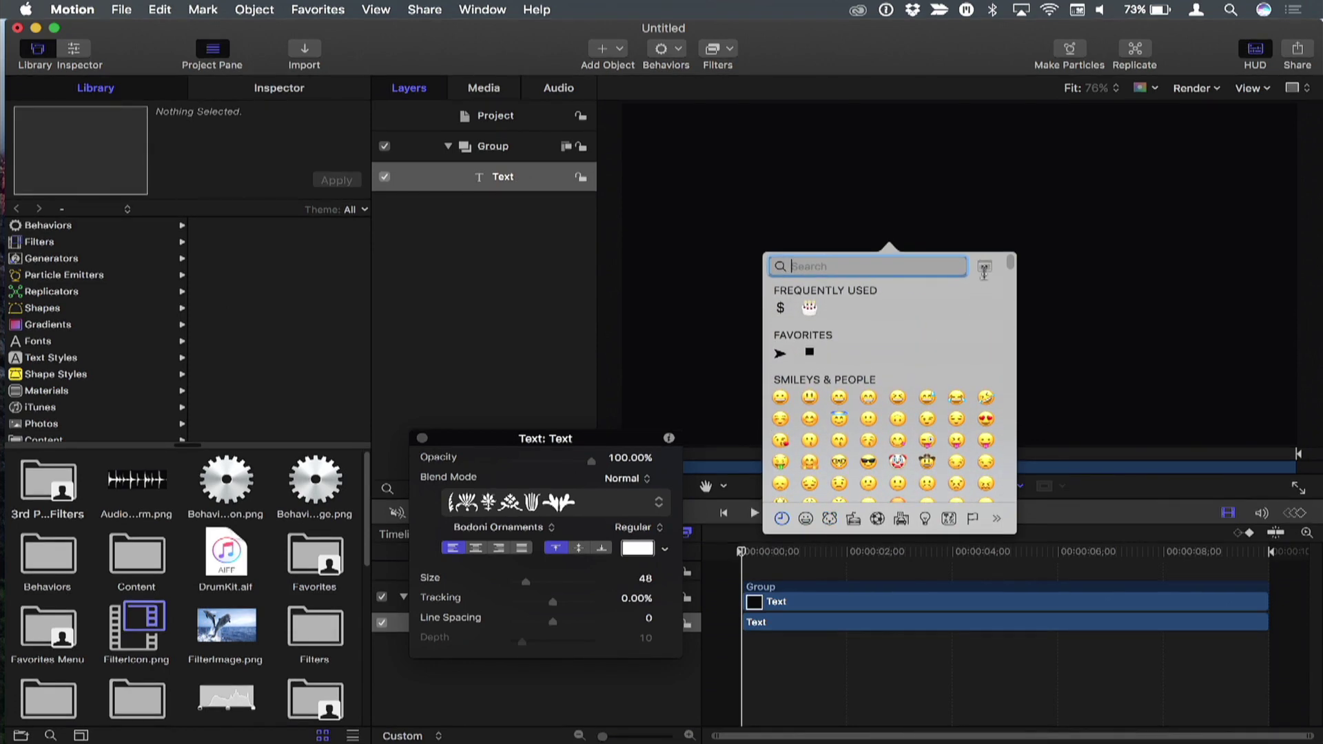
pyautogui.click(985, 268)
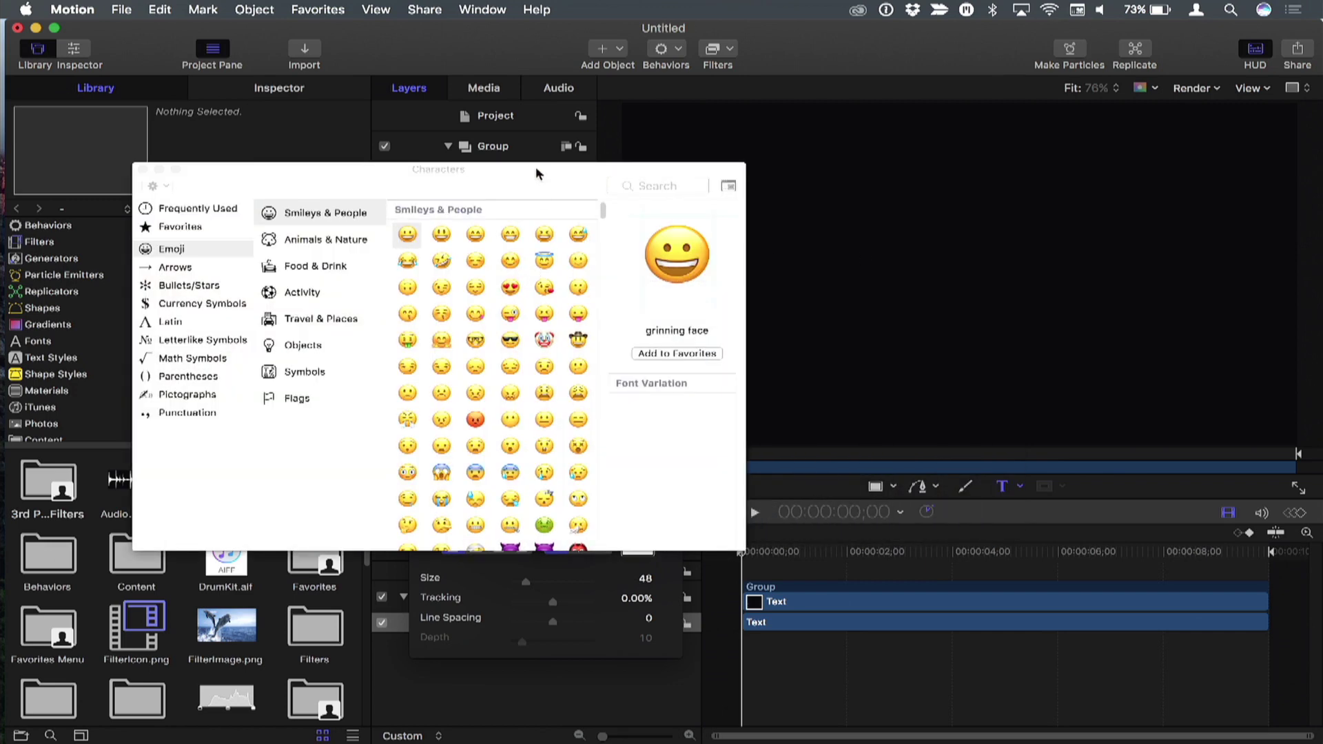
# Browse the Arrows, Bullets/Stars, Currency Symbols and Latin character categories.
pyautogui.moveTo(538, 173); pyautogui.dragTo(563, 174)
pyautogui.click(201, 269)
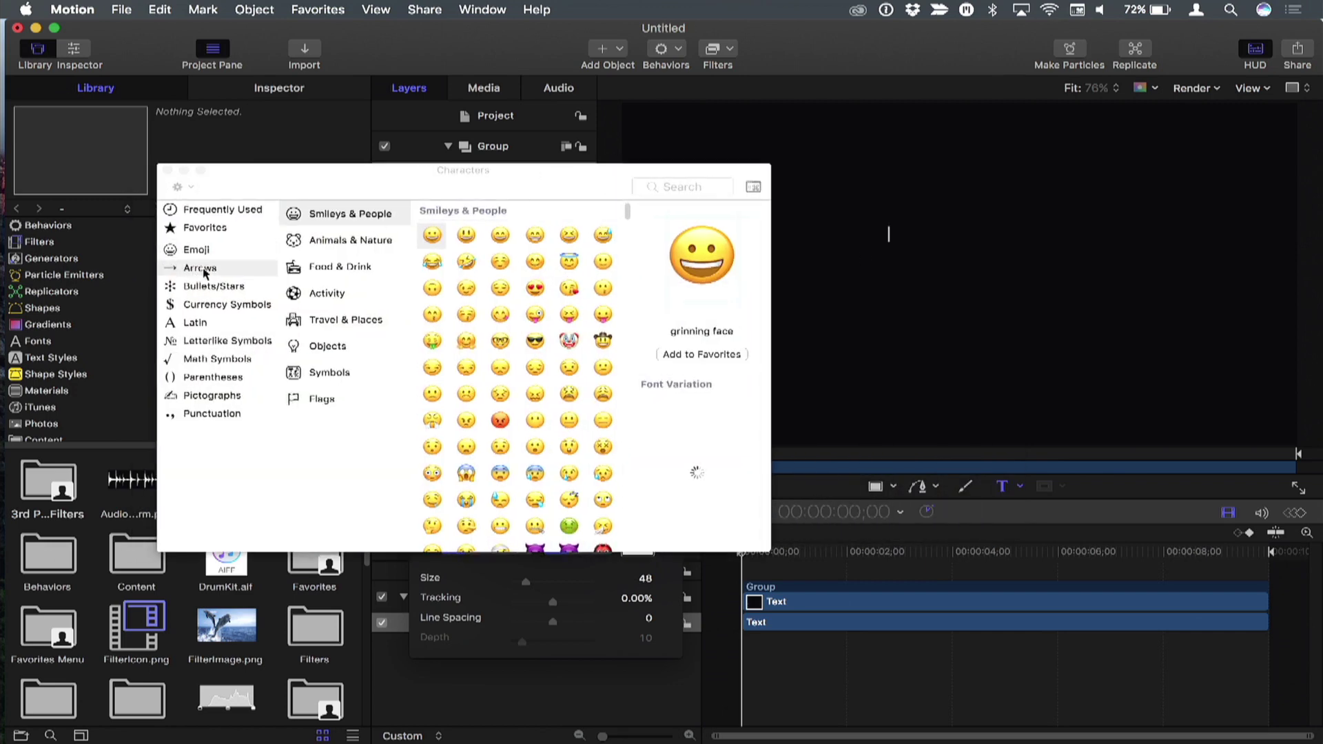
pyautogui.click(210, 288)
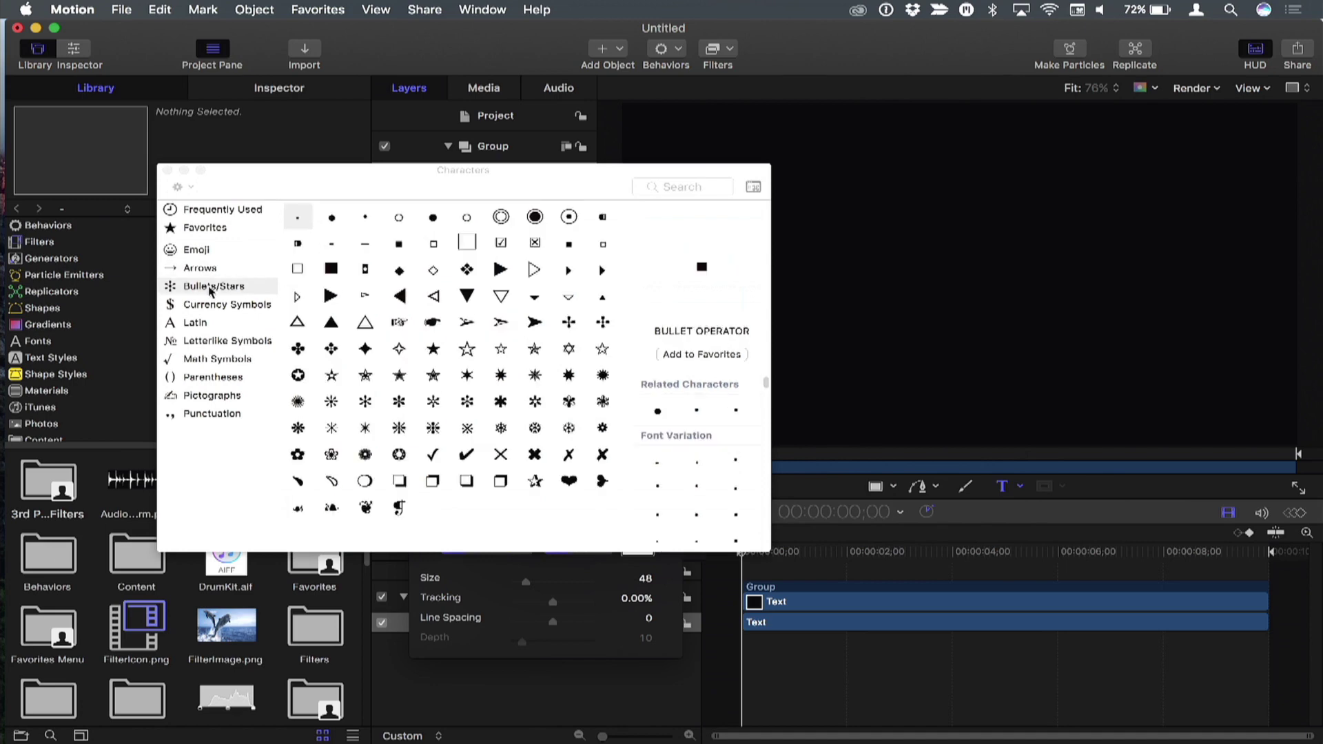
pyautogui.click(221, 307)
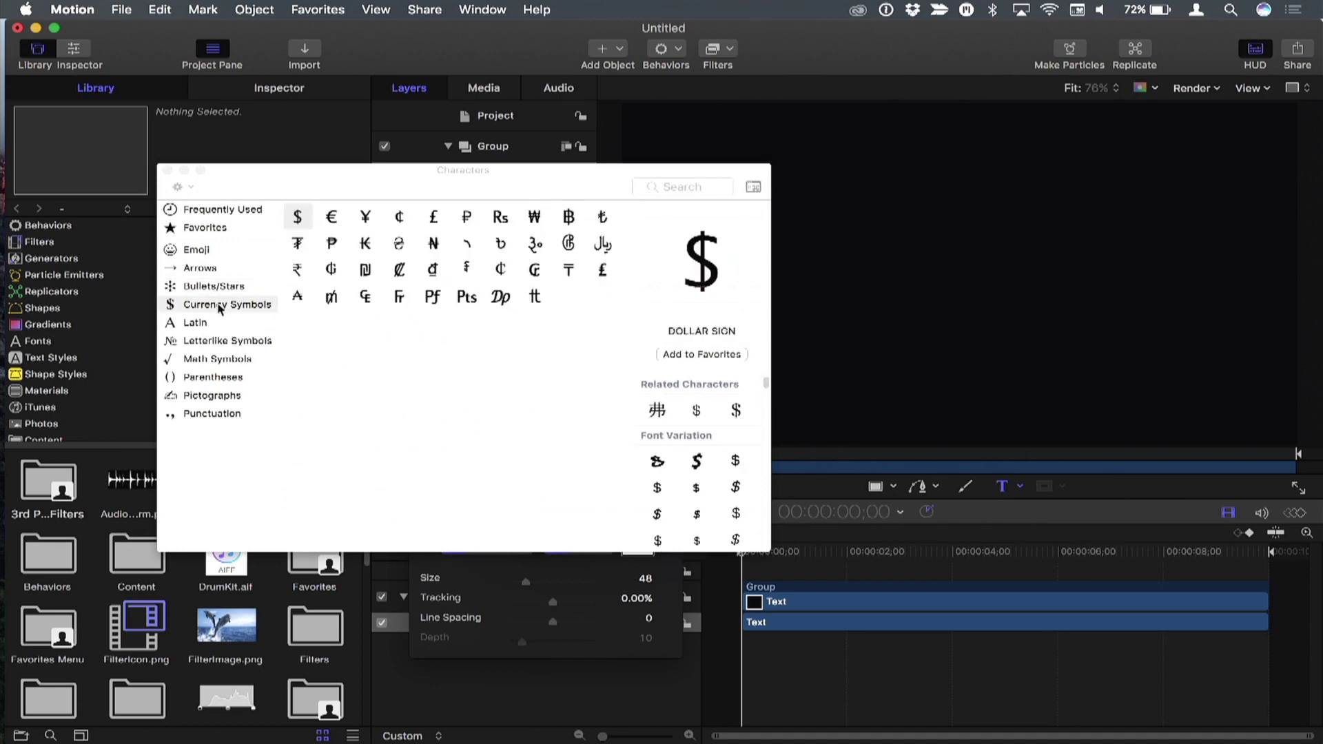
pyautogui.click(213, 290)
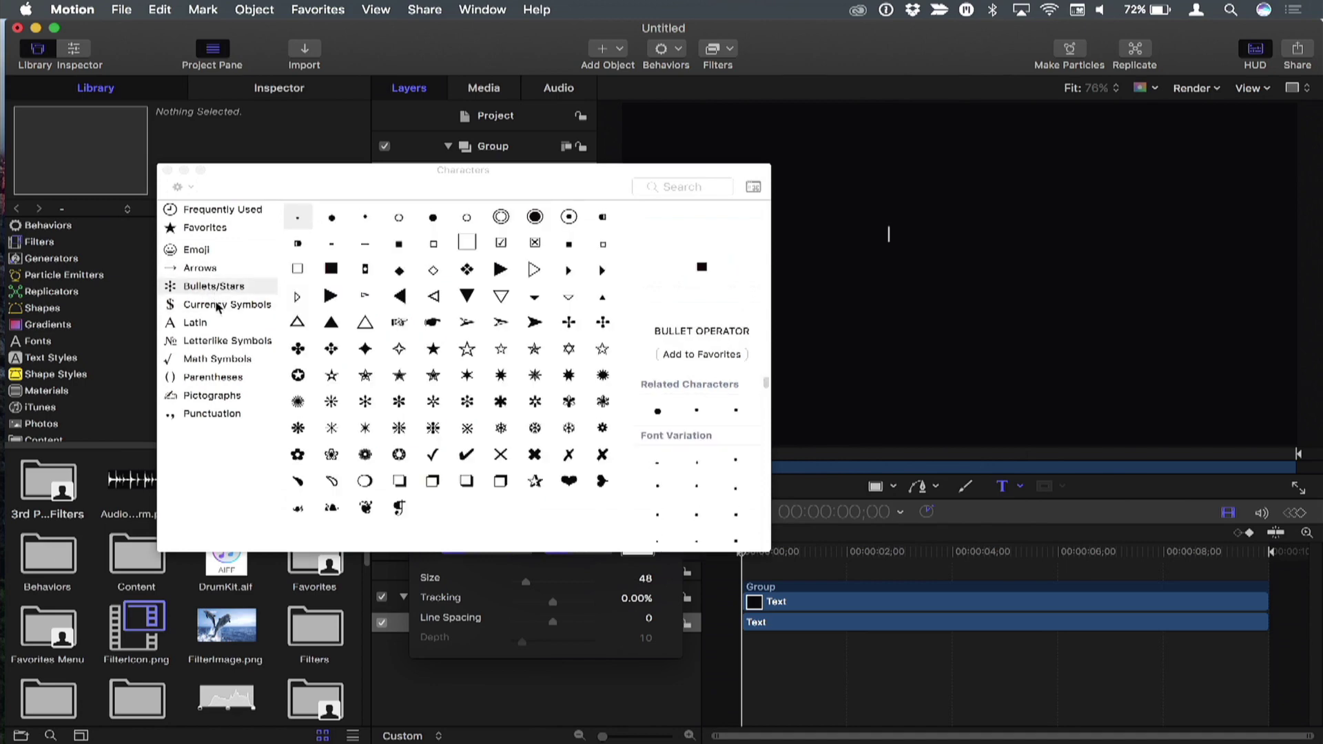
pyautogui.click(218, 307)
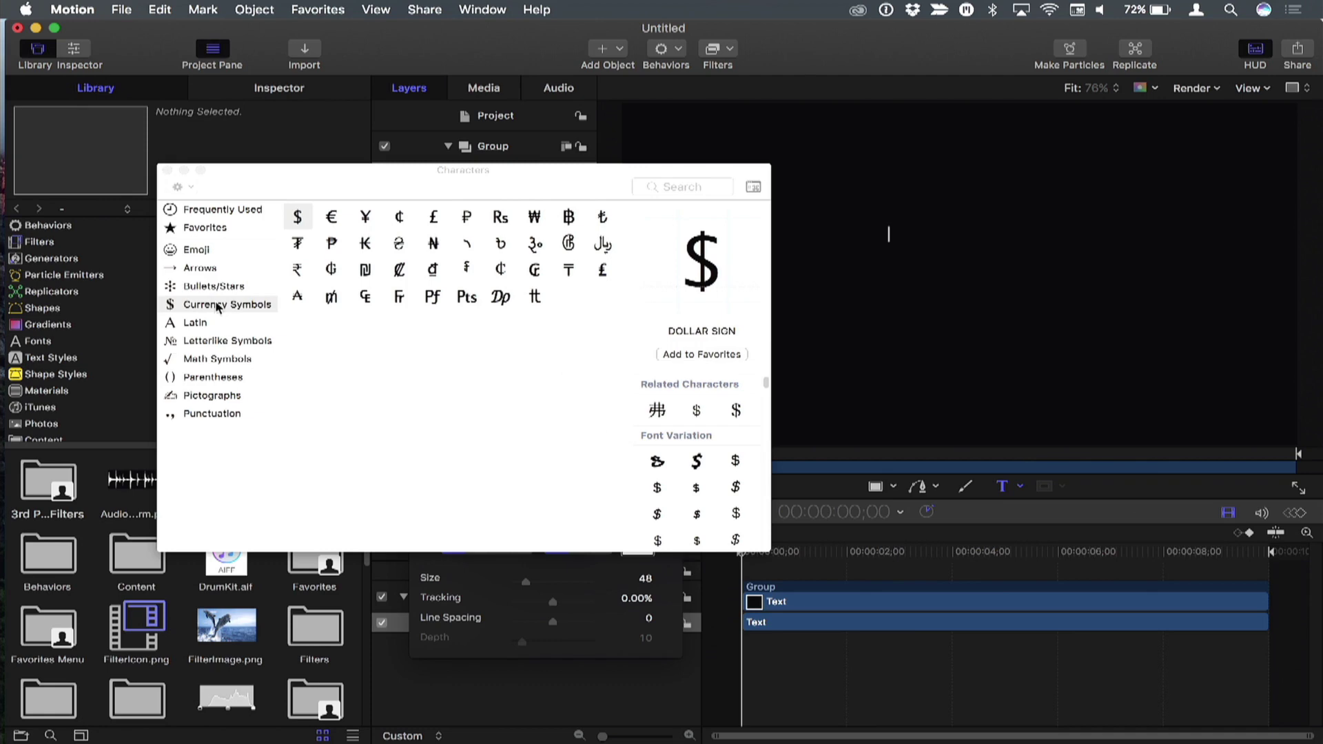
pyautogui.click(218, 327)
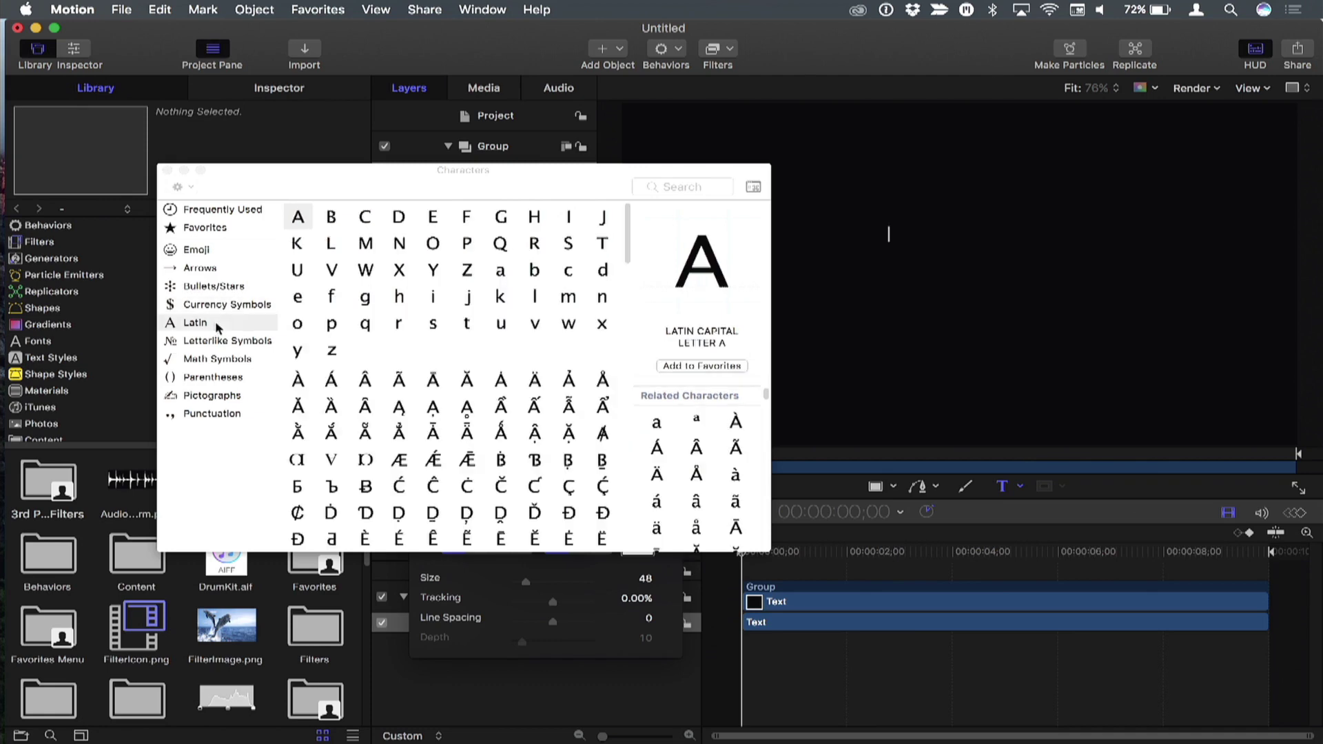
# Collapse and re-expand the Characters viewer, then return to the Bullets/Stars category.
pyautogui.click(229, 304)
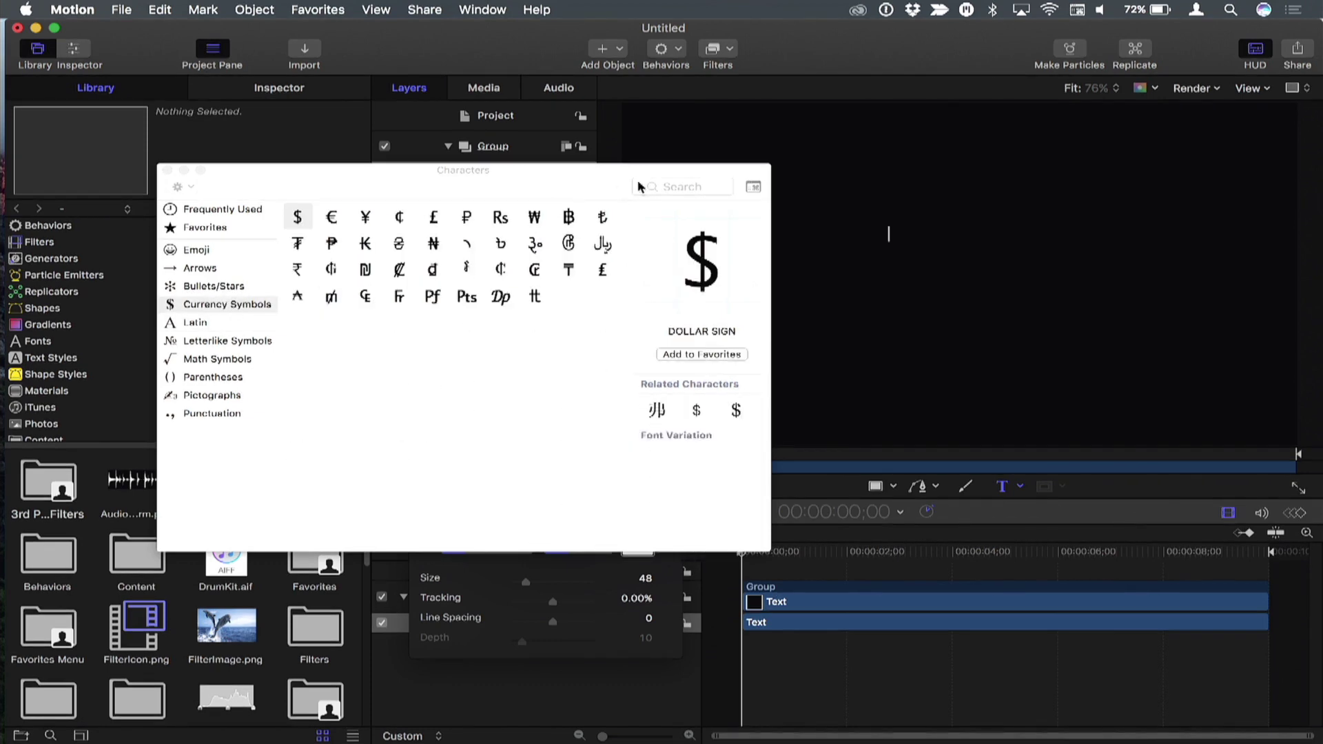
pyautogui.click(753, 187)
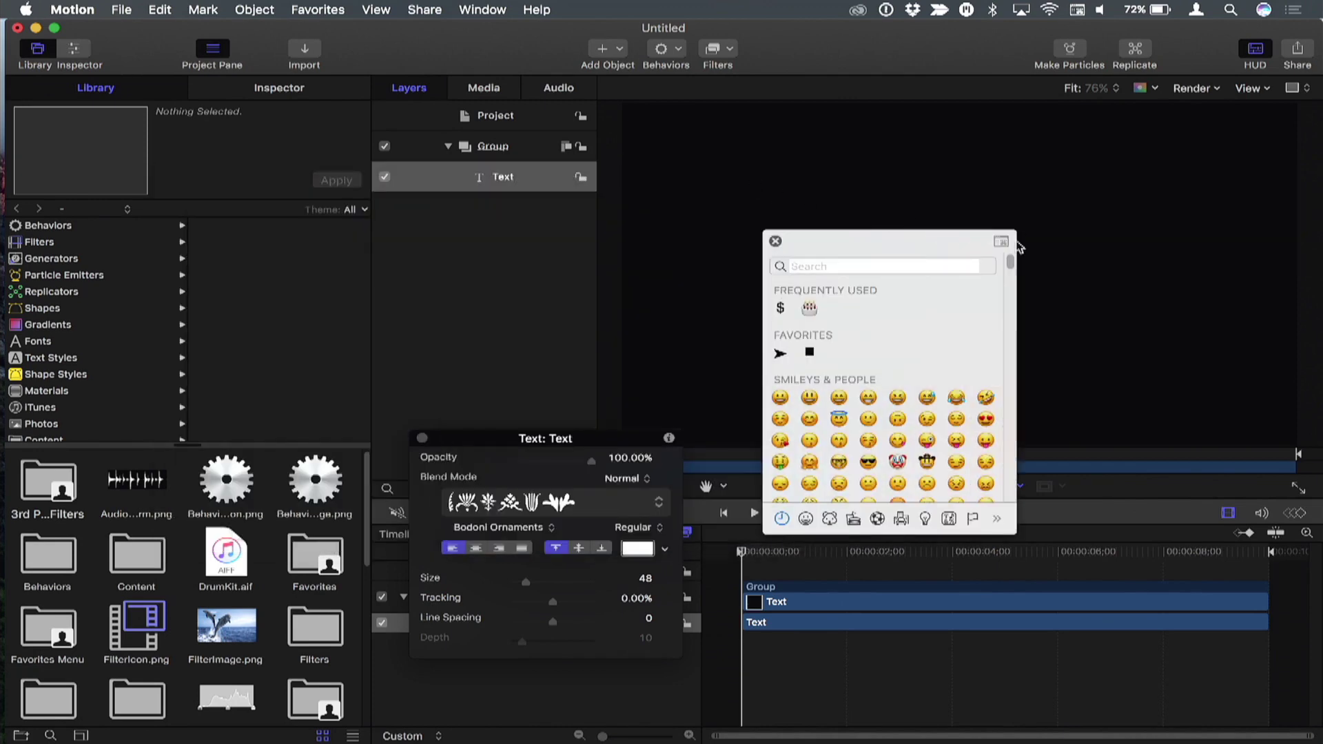
pyautogui.click(1001, 242)
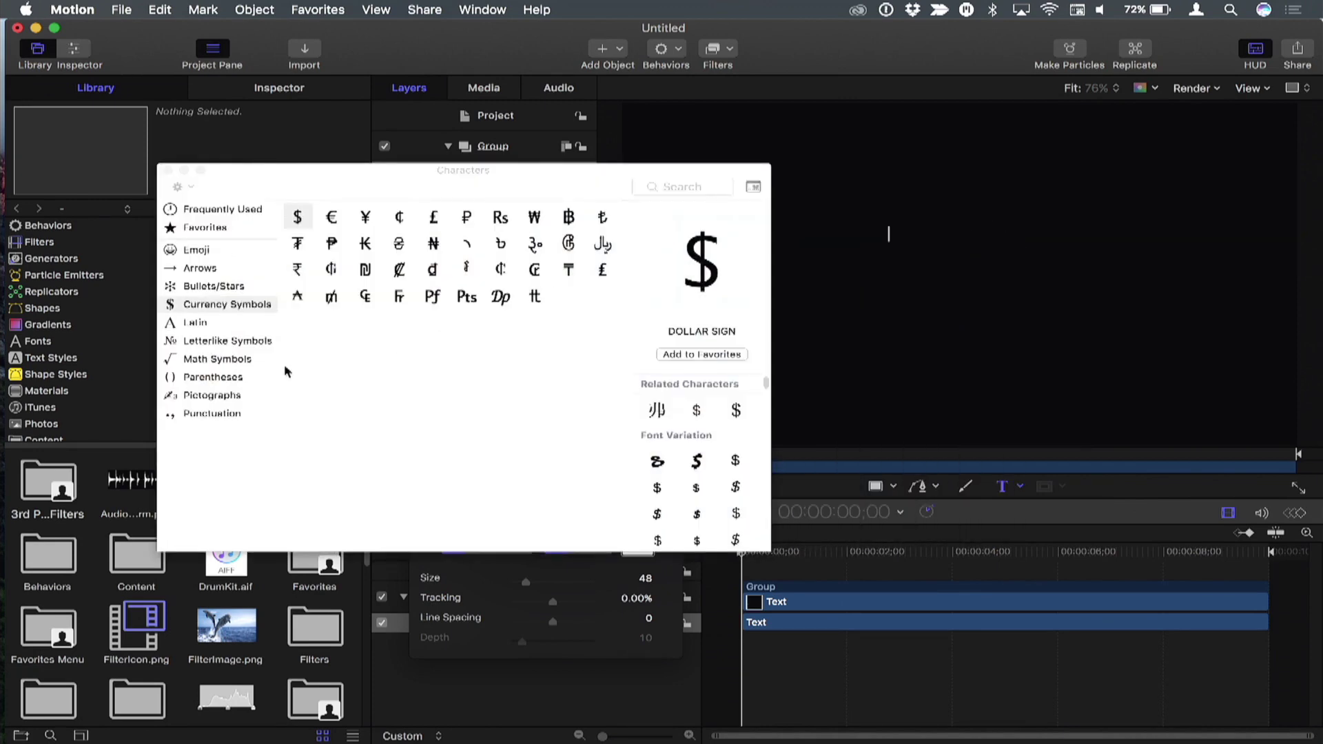
pyautogui.click(210, 323)
pyautogui.click(212, 289)
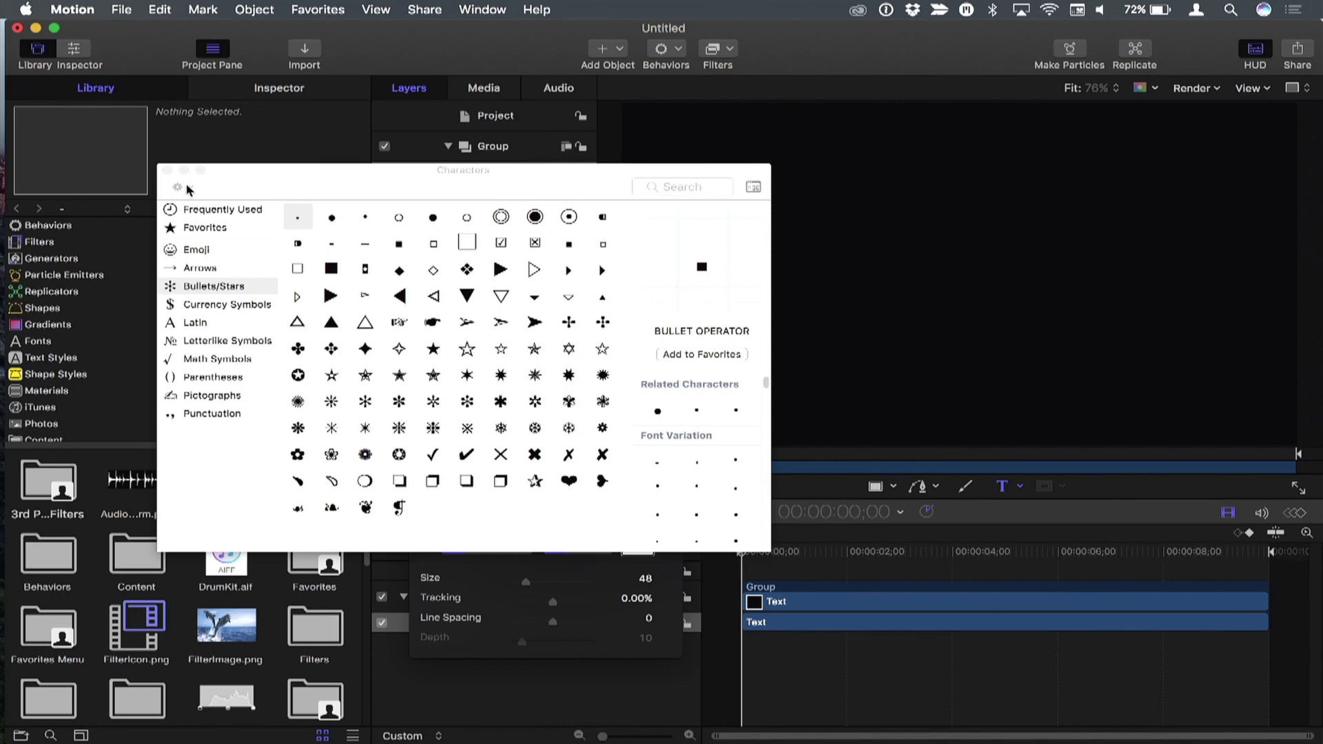
pyautogui.click(179, 187)
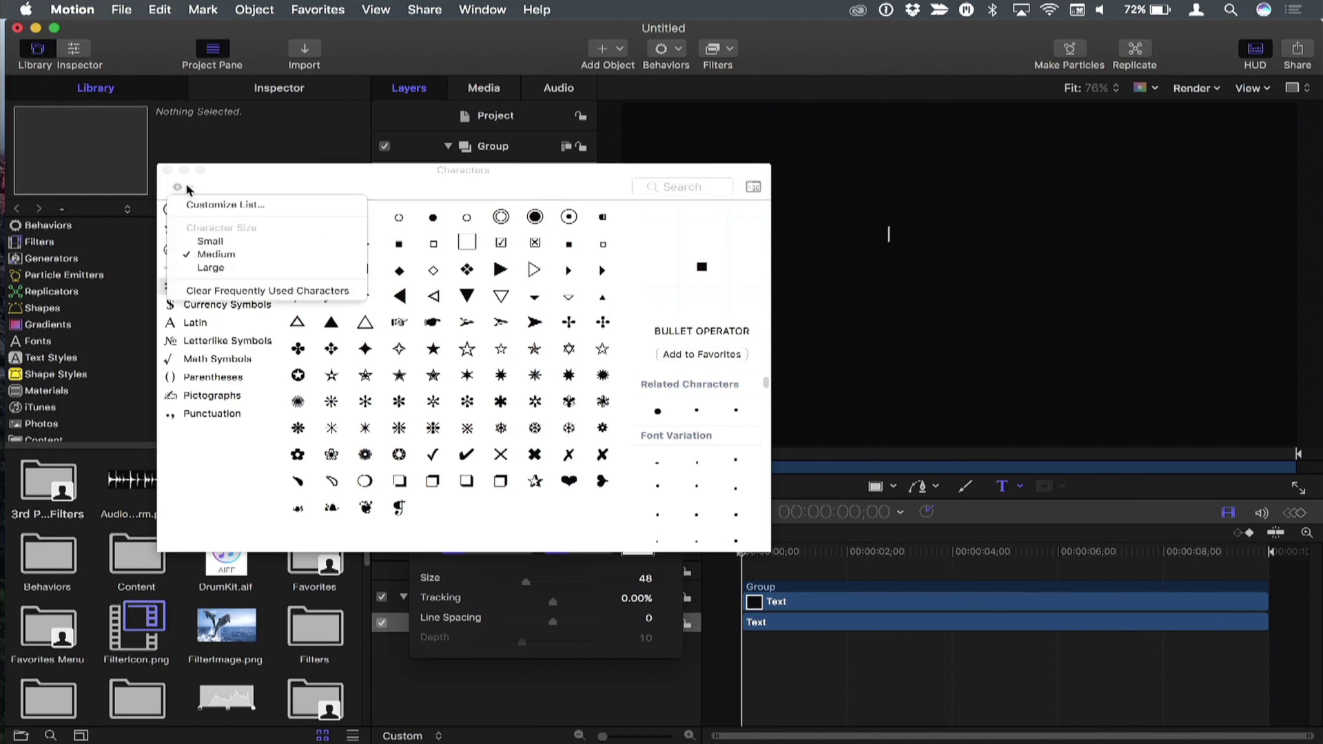
# Use Customize List to tick Sign/Standard Symbols, Technical Symbols and Musical Symbols, then confirm.
pyautogui.click(228, 205)
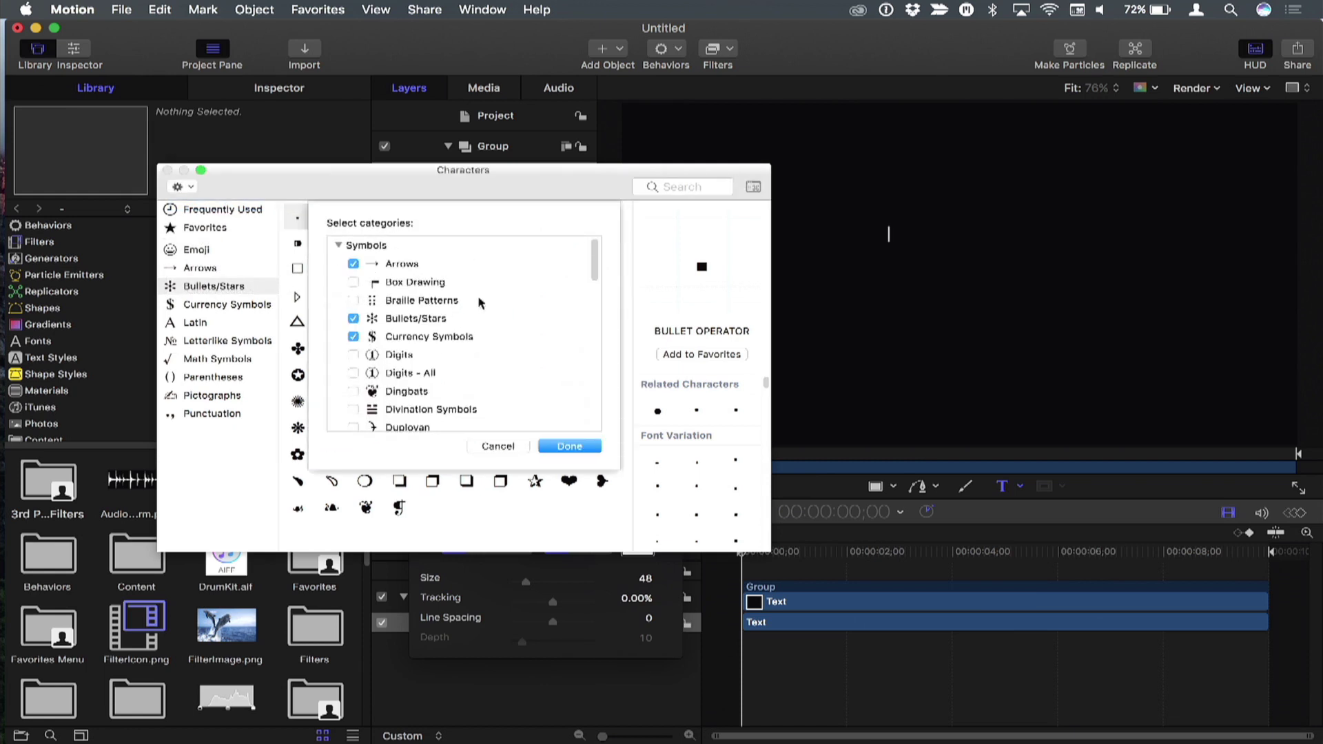
pyautogui.scroll(-8, 480, 303)
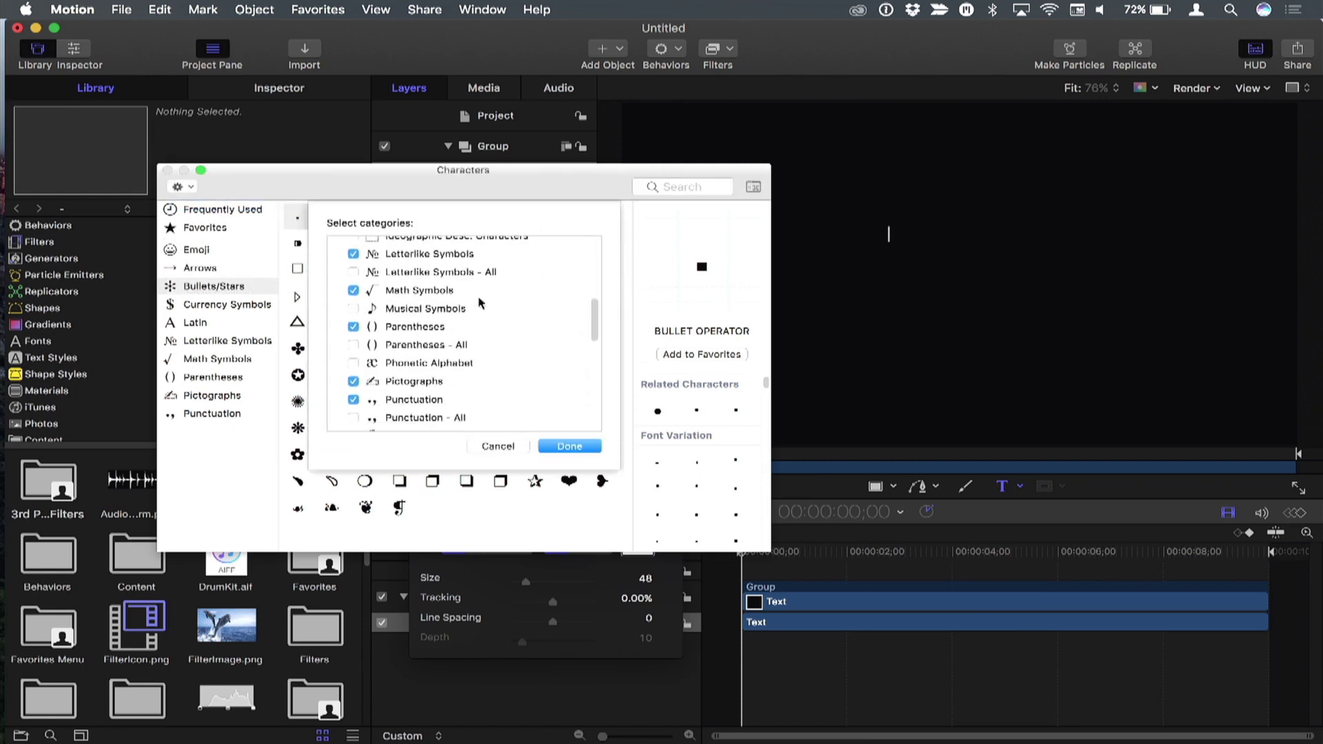
pyautogui.scroll(-5, 480, 303)
pyautogui.scroll(1, 480, 304)
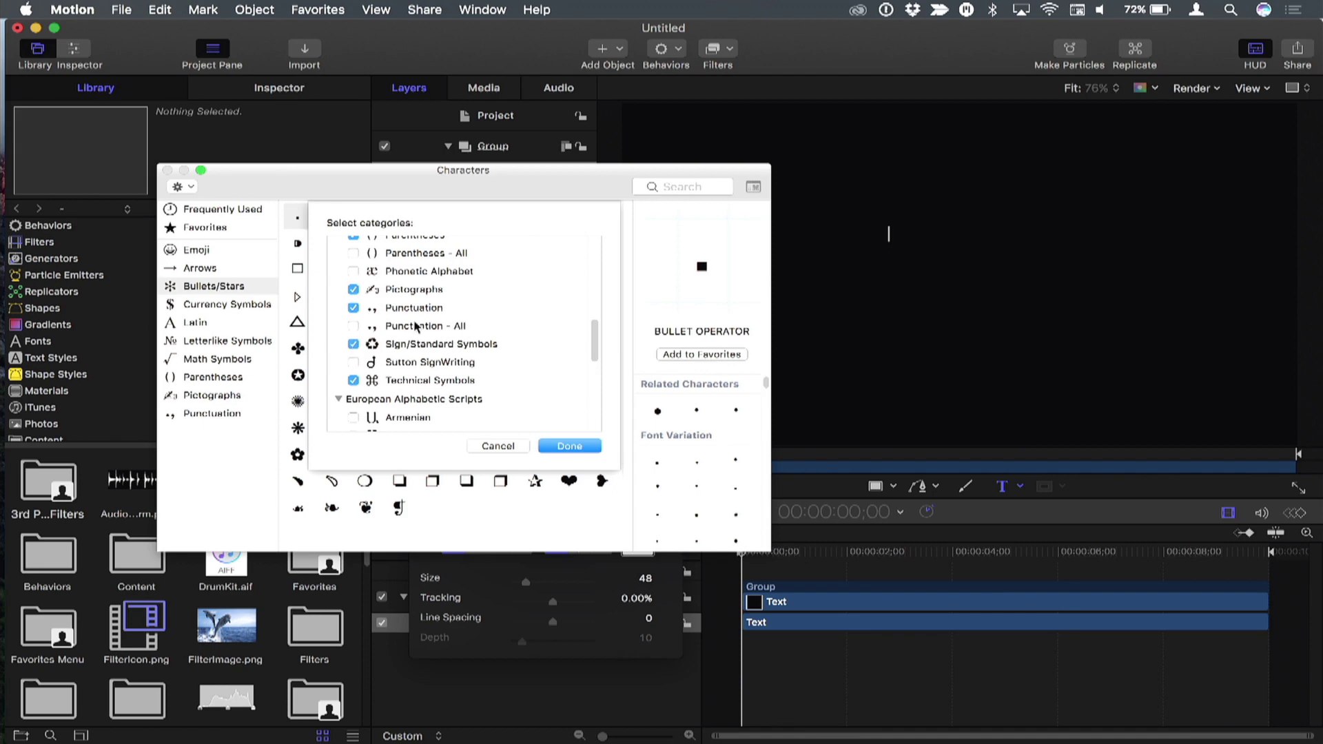
pyautogui.scroll(5, 416, 326)
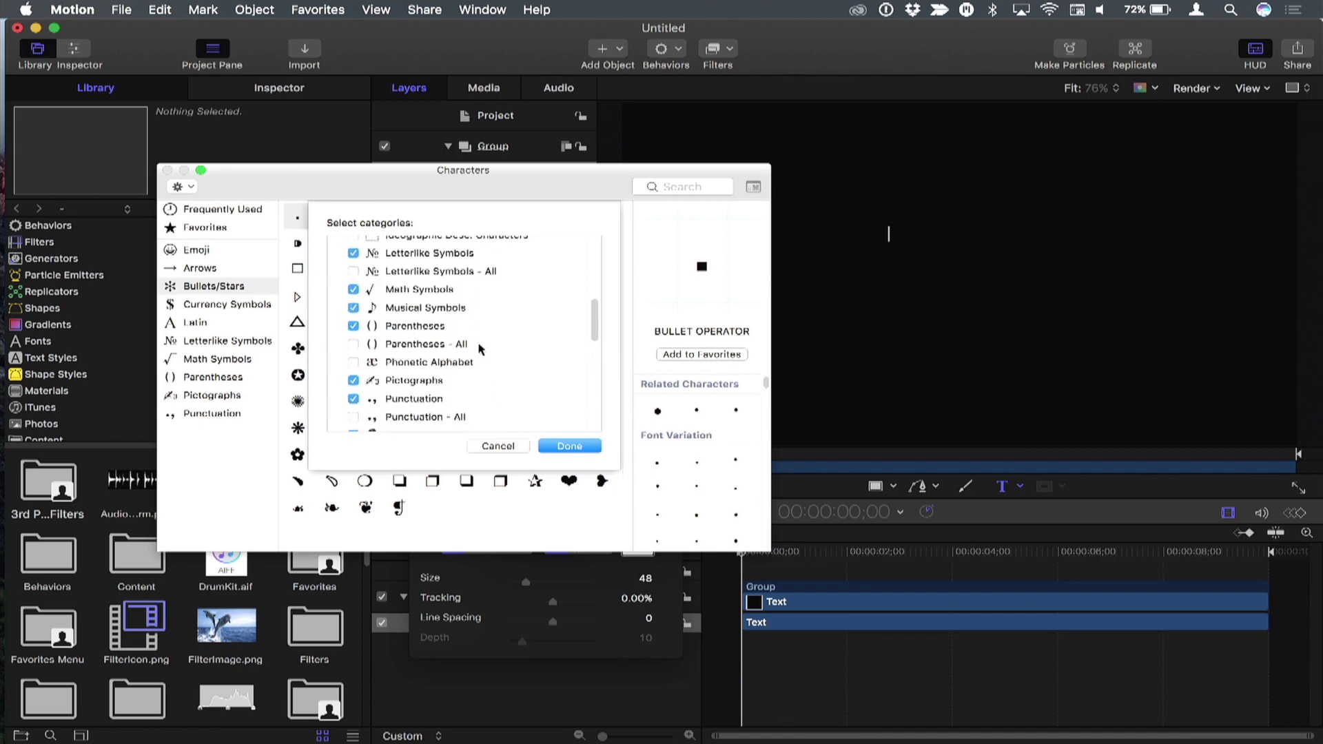
pyautogui.click(570, 447)
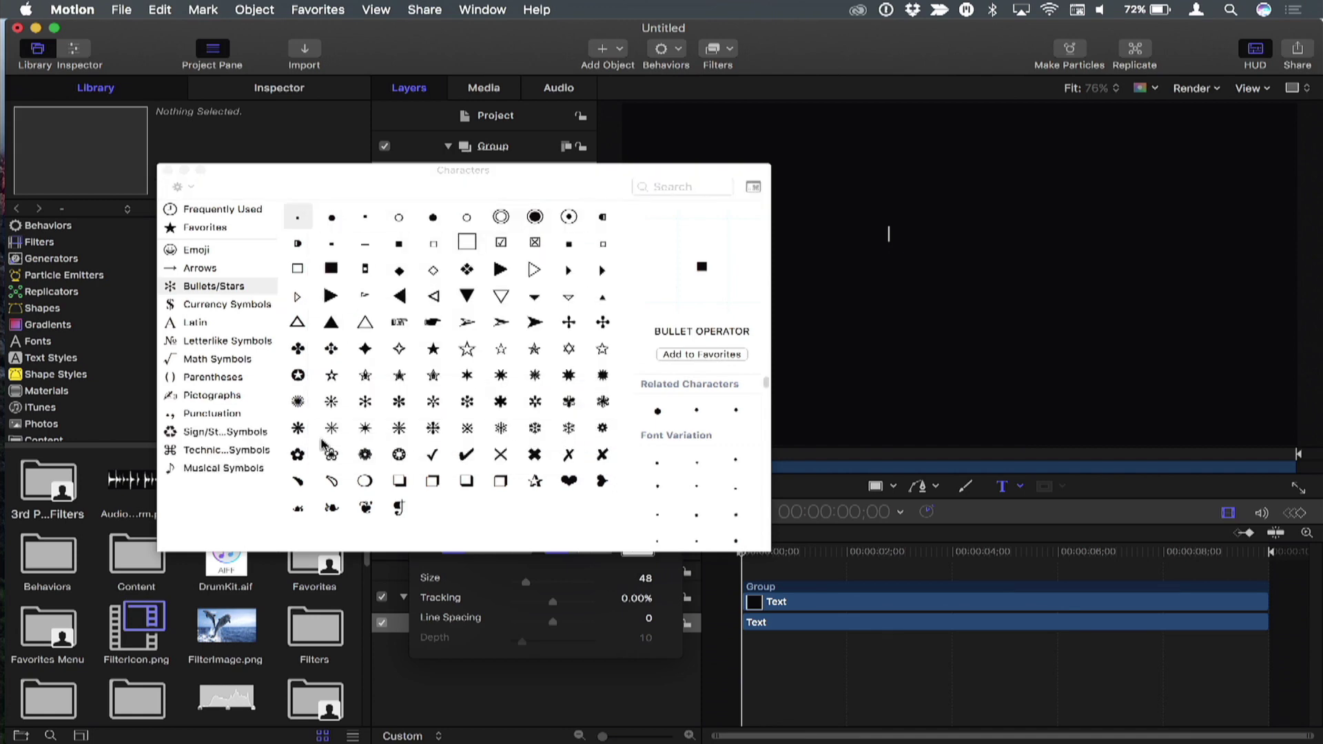
# Insert the Place of Interest Sign (⌘) from Technical Symbols, then close the Characters viewer.
pyautogui.click(221, 433)
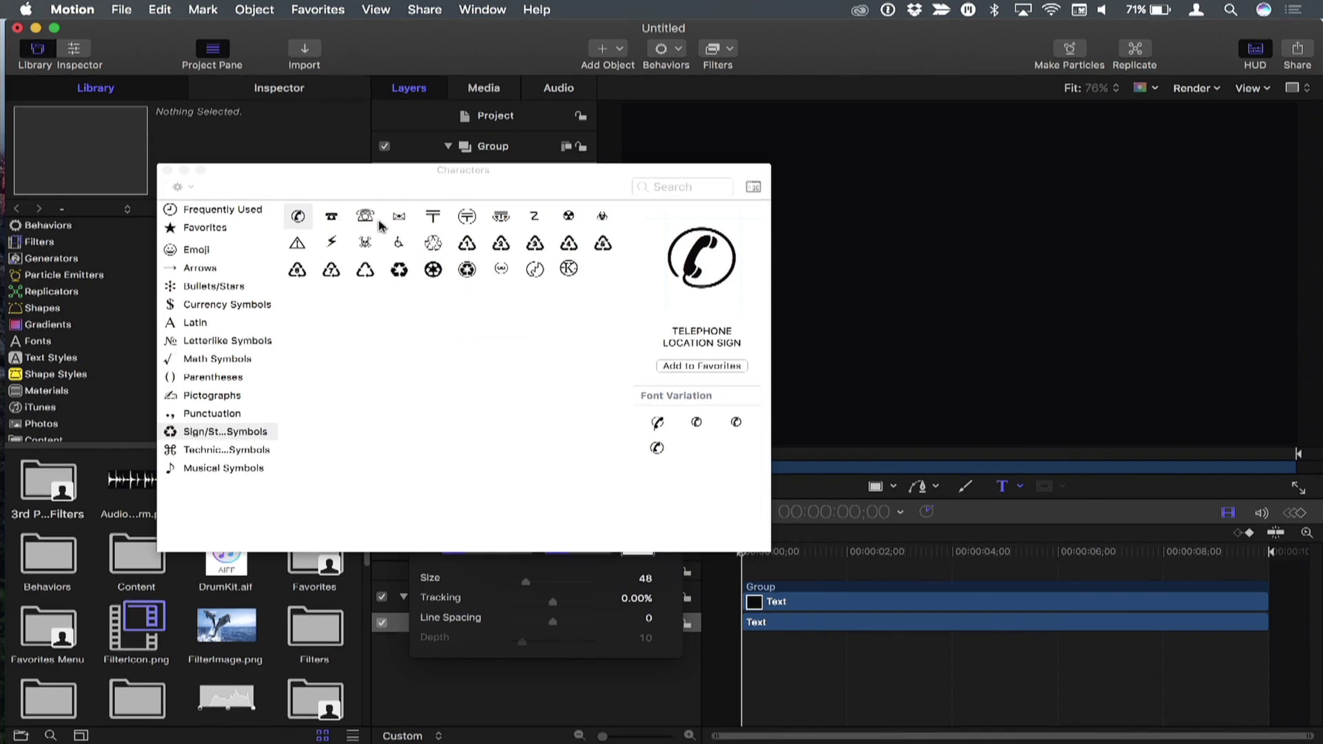
pyautogui.click(222, 449)
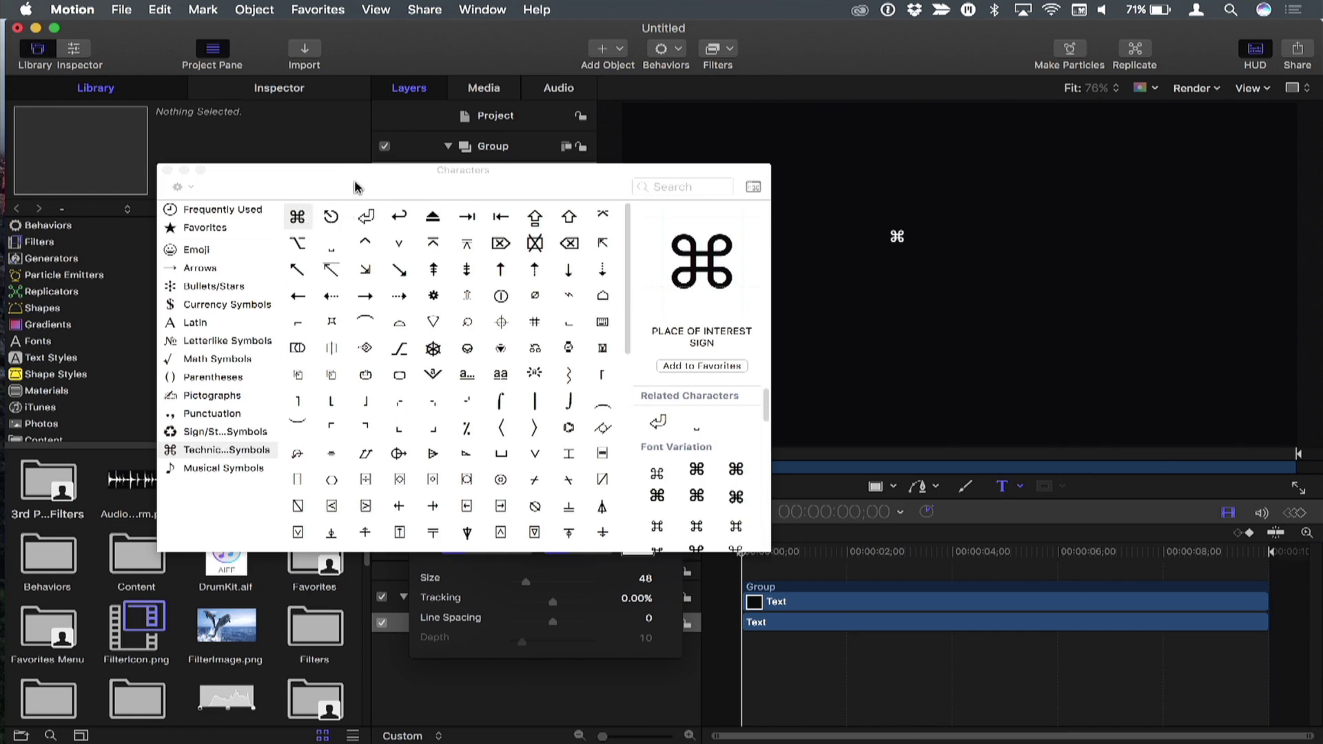
pyautogui.click(230, 451)
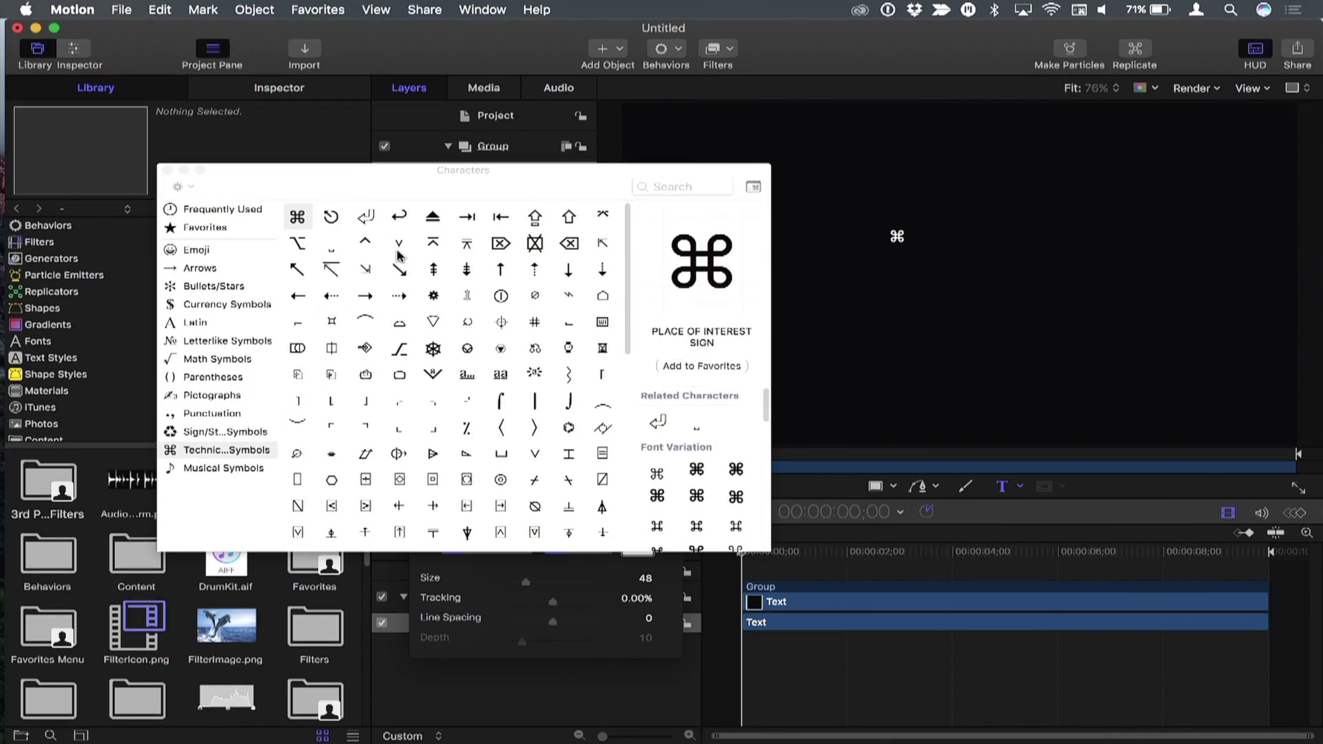
pyautogui.click(234, 469)
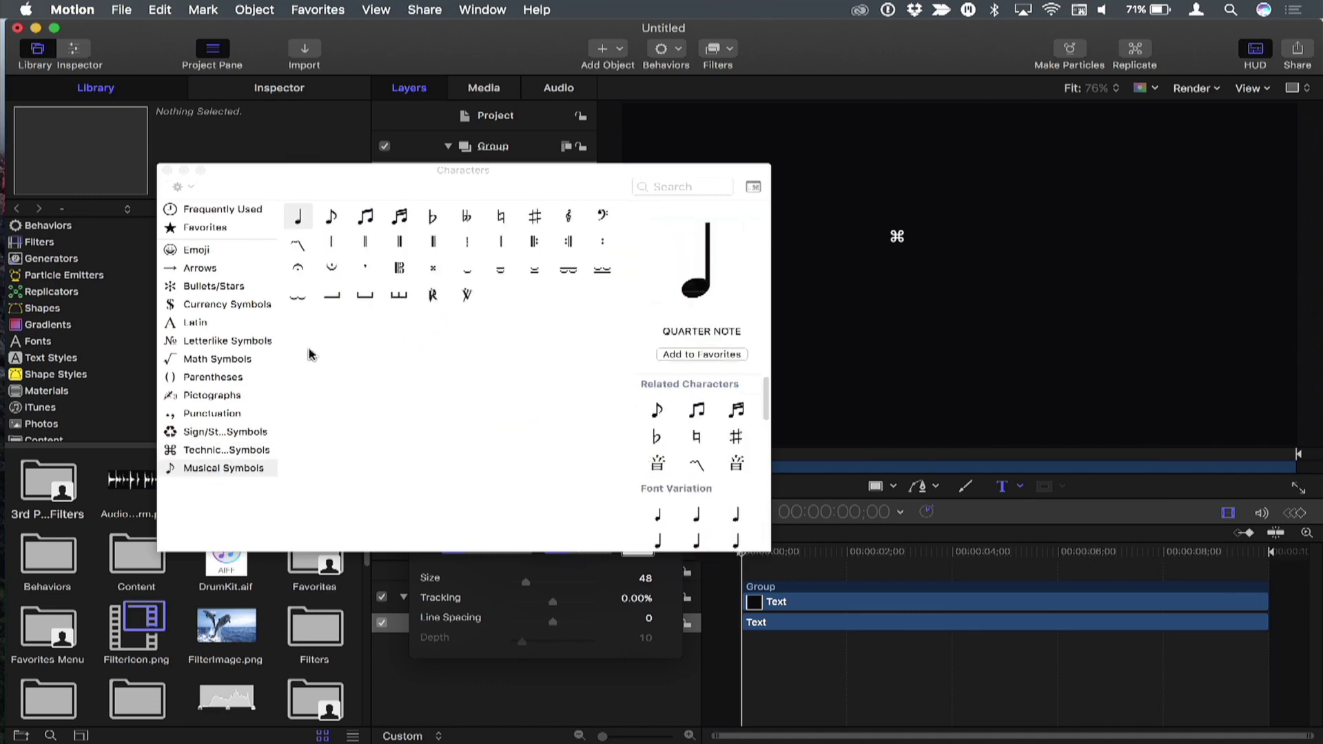
pyautogui.click(167, 170)
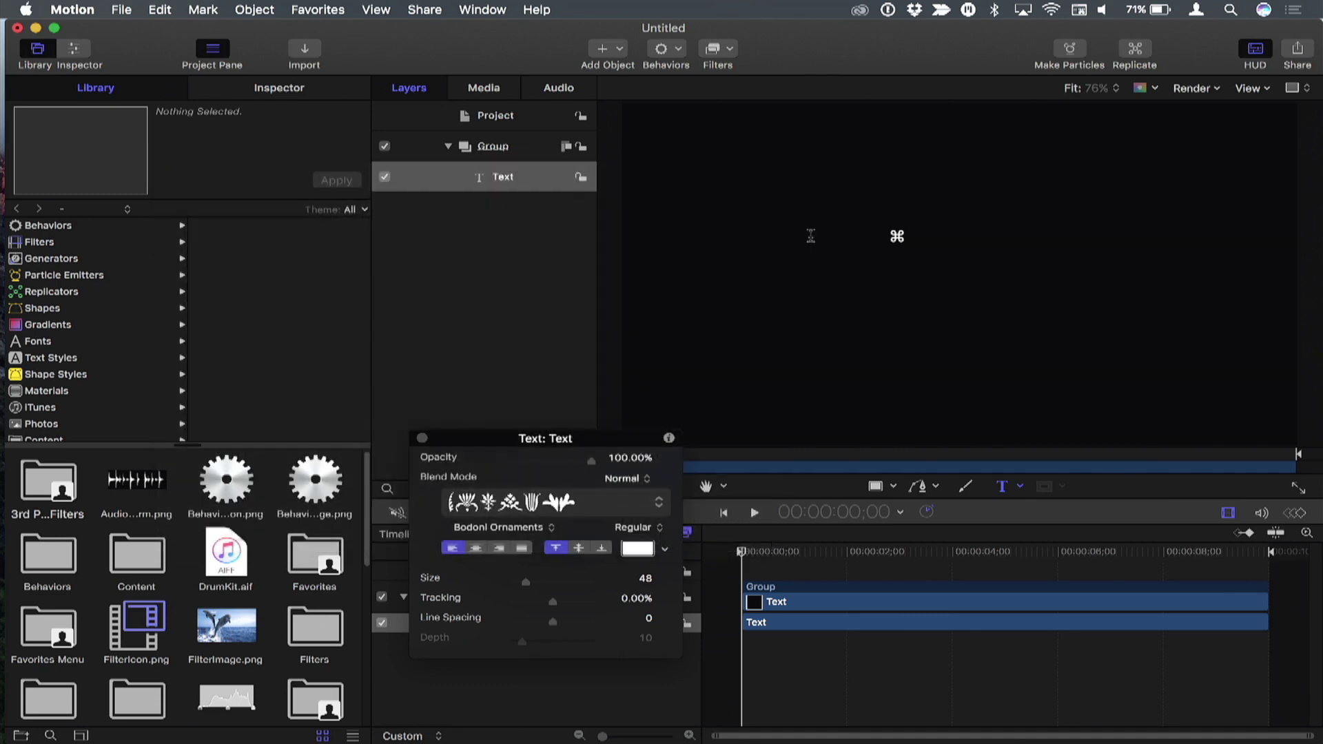
# Enlarge the ⌘ text to size 923 and move it to the canvas centre.
pyautogui.press('Escape')
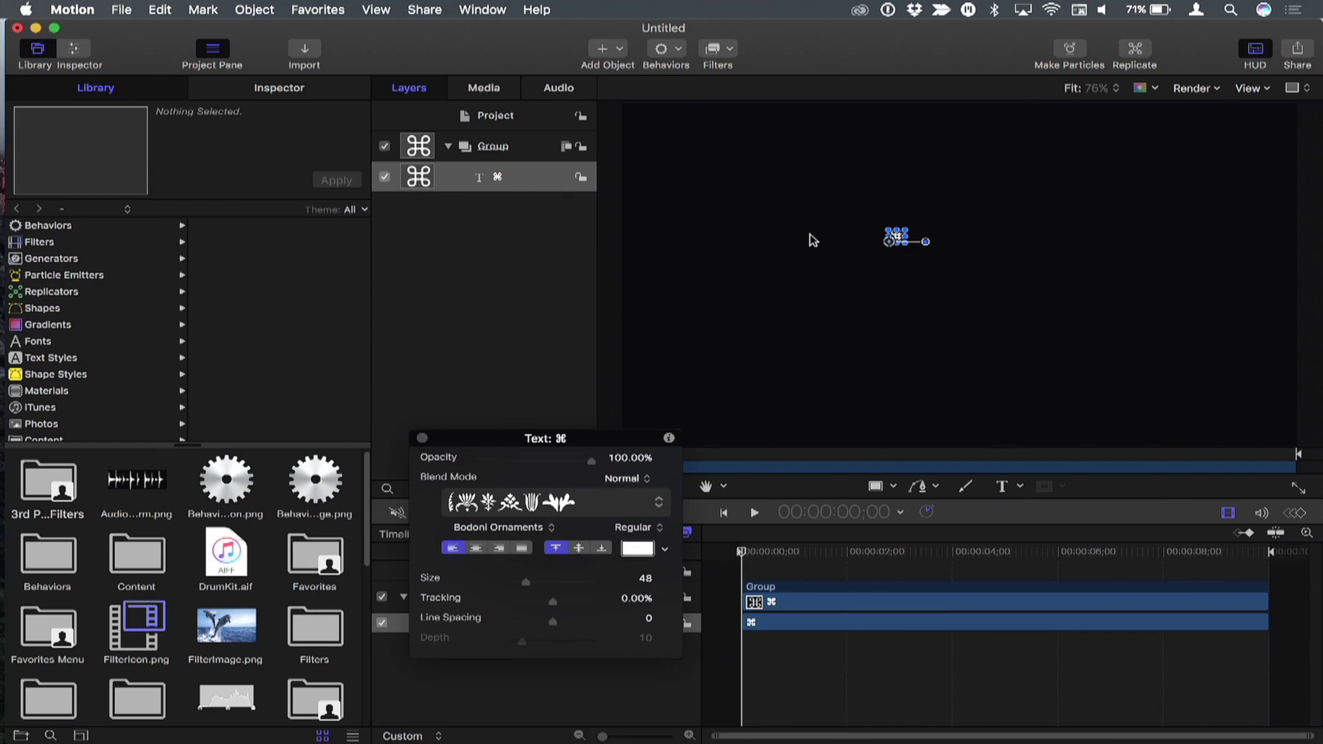
pyautogui.press('super+3')
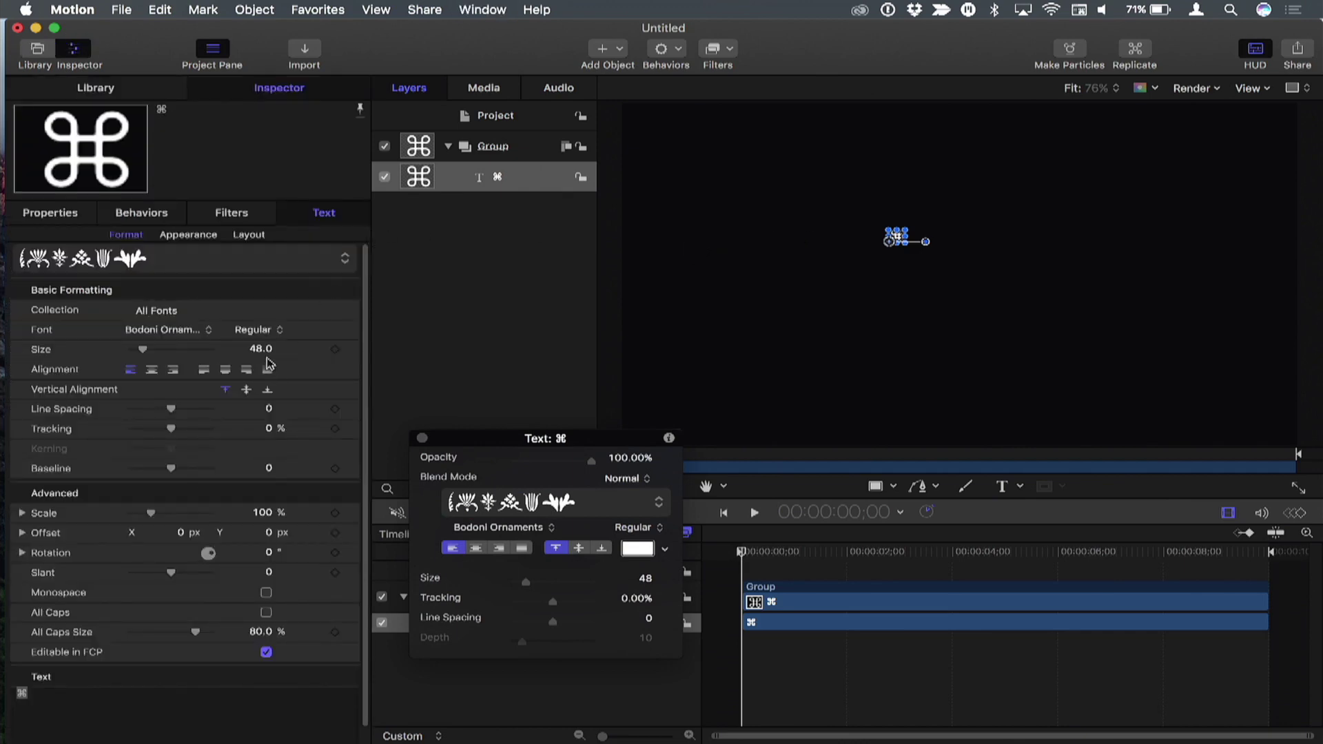
pyautogui.moveTo(262, 353); pyautogui.dragTo(834, 131)
pyautogui.moveTo(1120, 153); pyautogui.dragTo(1027, 277)
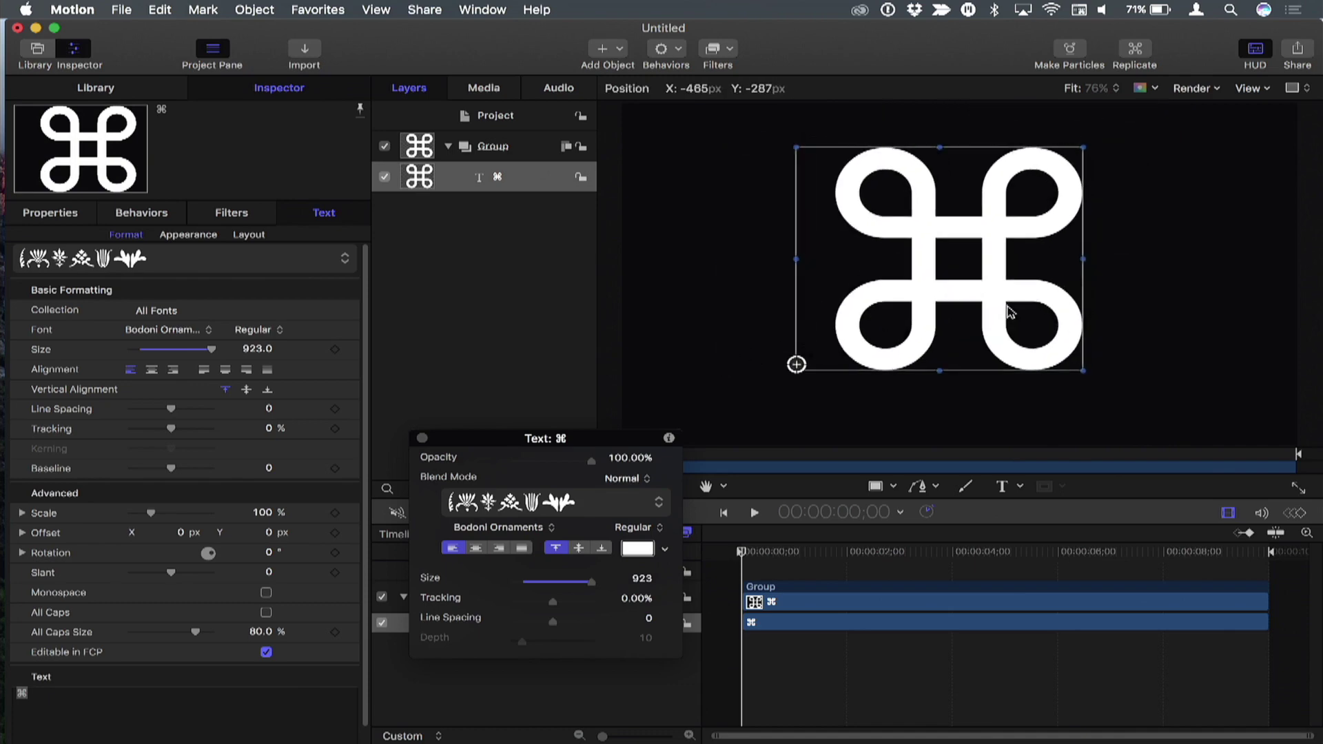
# Enable 3D Text with a Stone > Travertine material and extrusion depth 75.
pyautogui.click(207, 235)
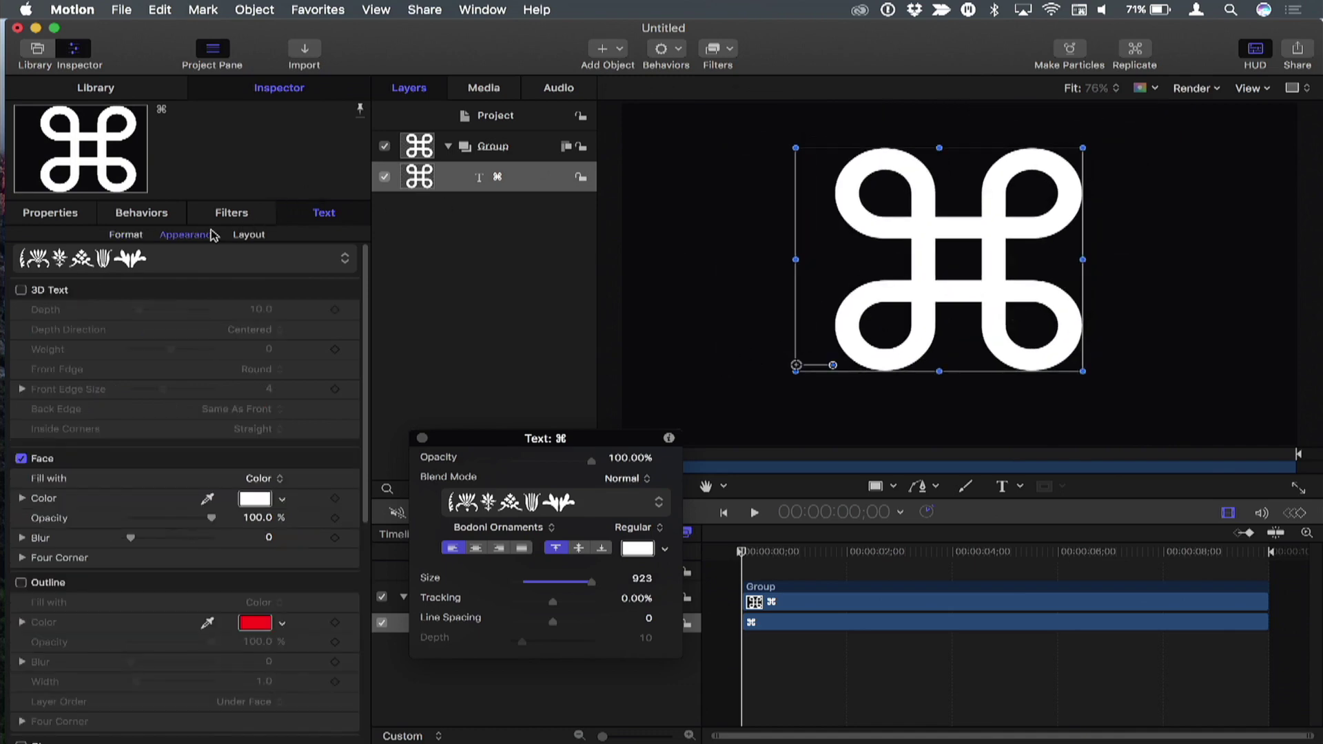
pyautogui.click(21, 291)
pyautogui.scroll(-2, 110, 413)
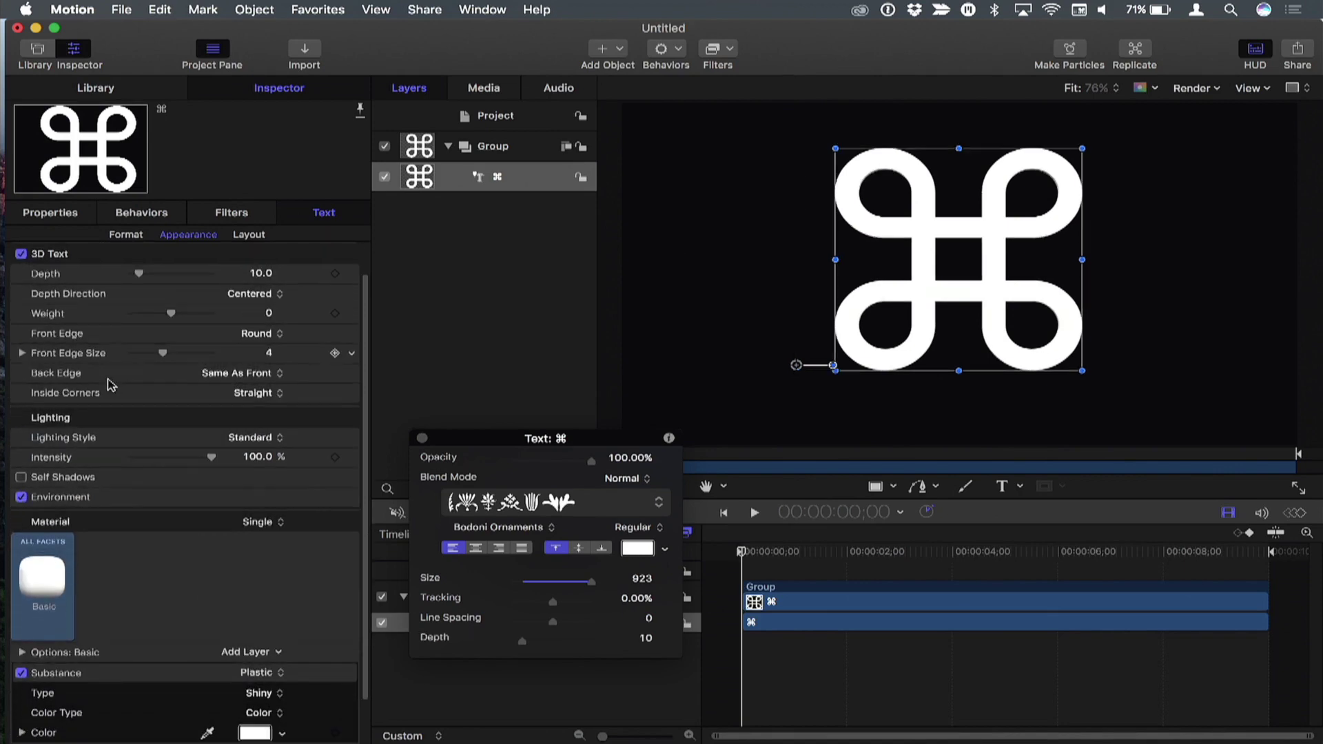
pyautogui.click(42, 578)
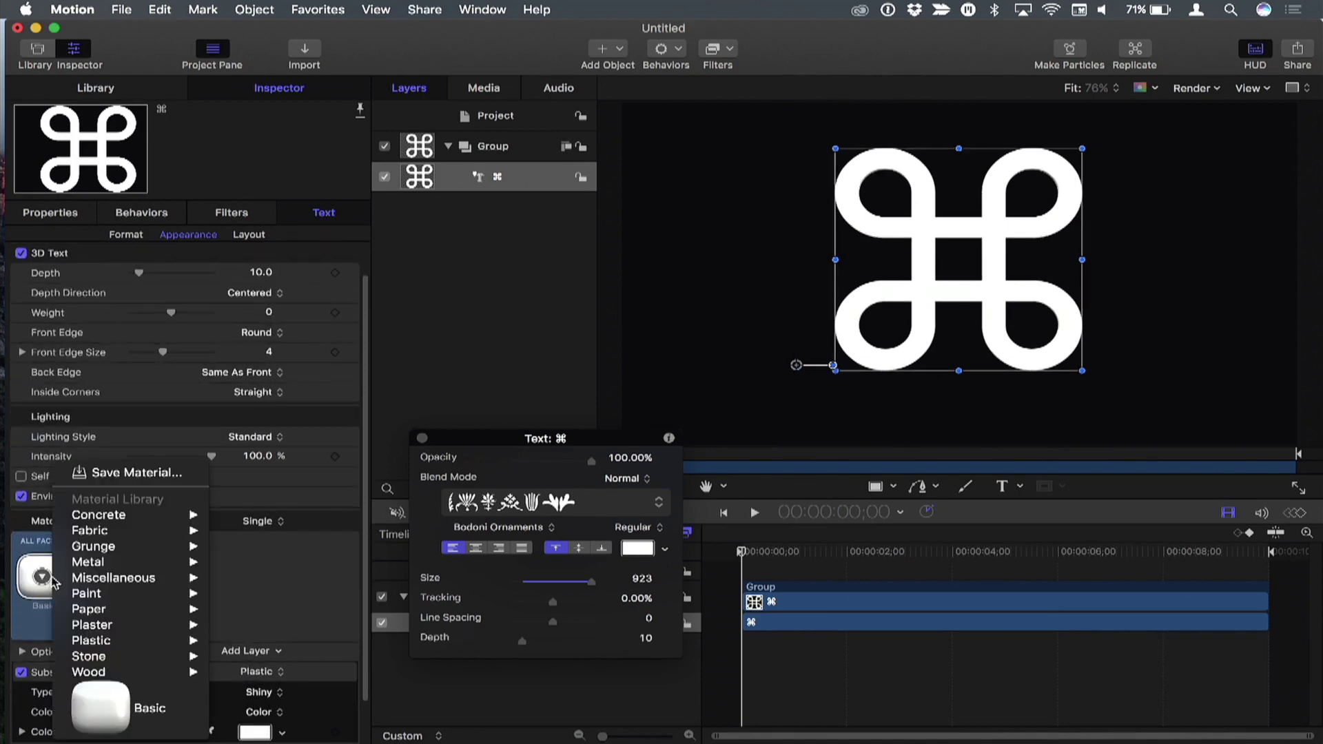
pyautogui.moveTo(121, 654)
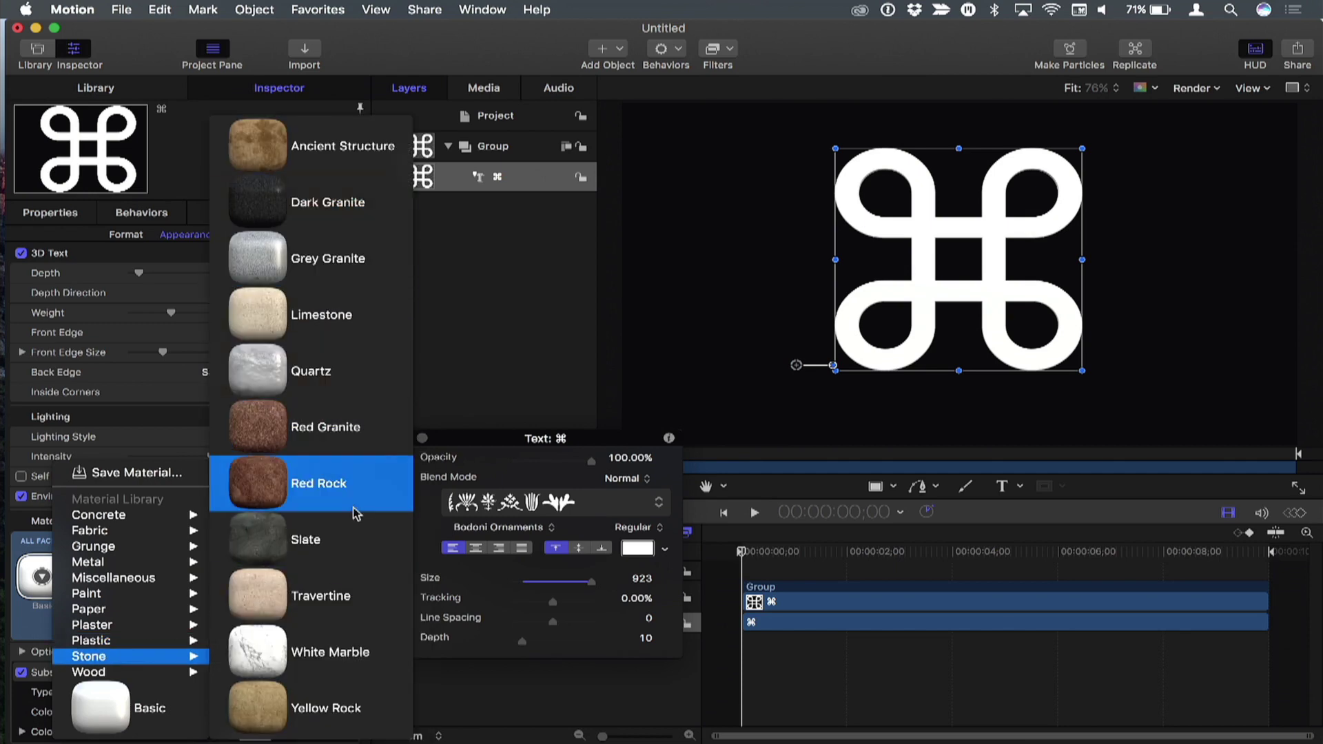
pyautogui.press('Escape')
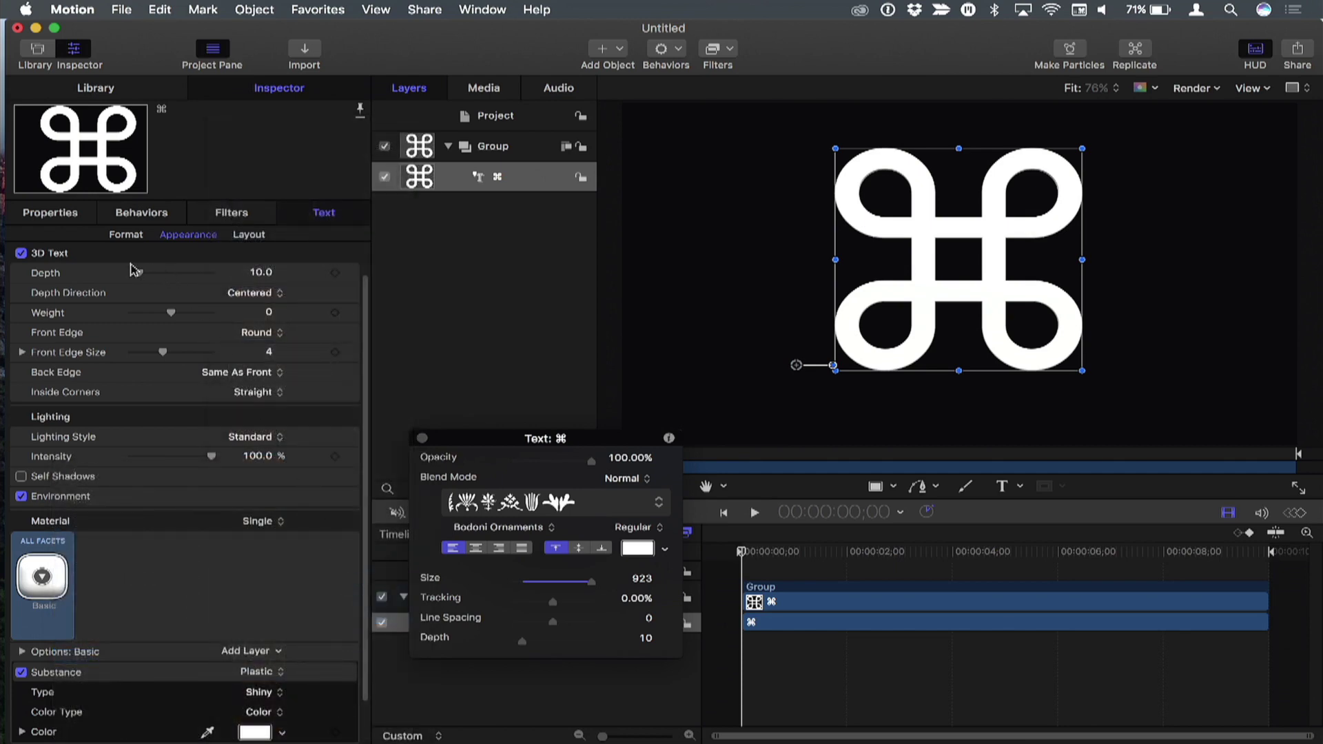
pyautogui.moveTo(141, 275); pyautogui.dragTo(186, 275)
# Add a Camera, switch the project to 3D, and turn the view to face the glyph head-on.
pyautogui.click(617, 52)
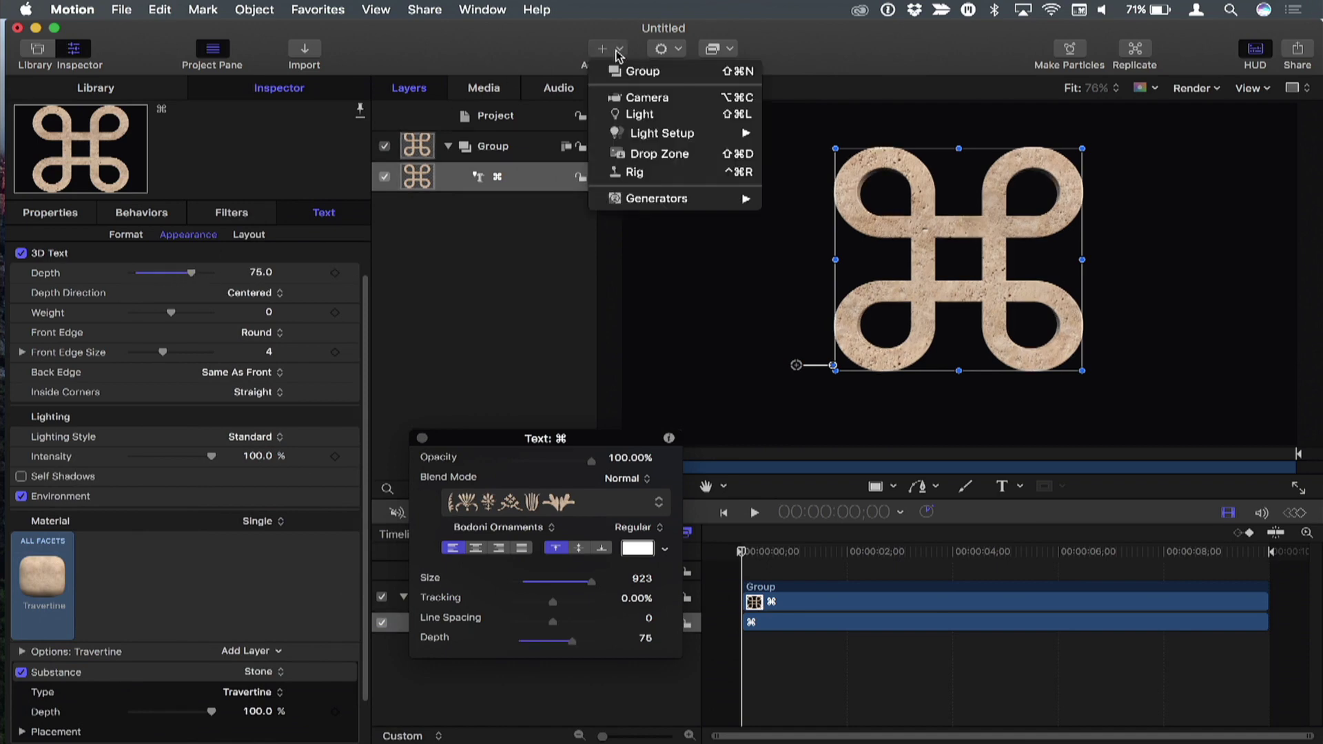
pyautogui.click(631, 98)
pyautogui.press('Return')
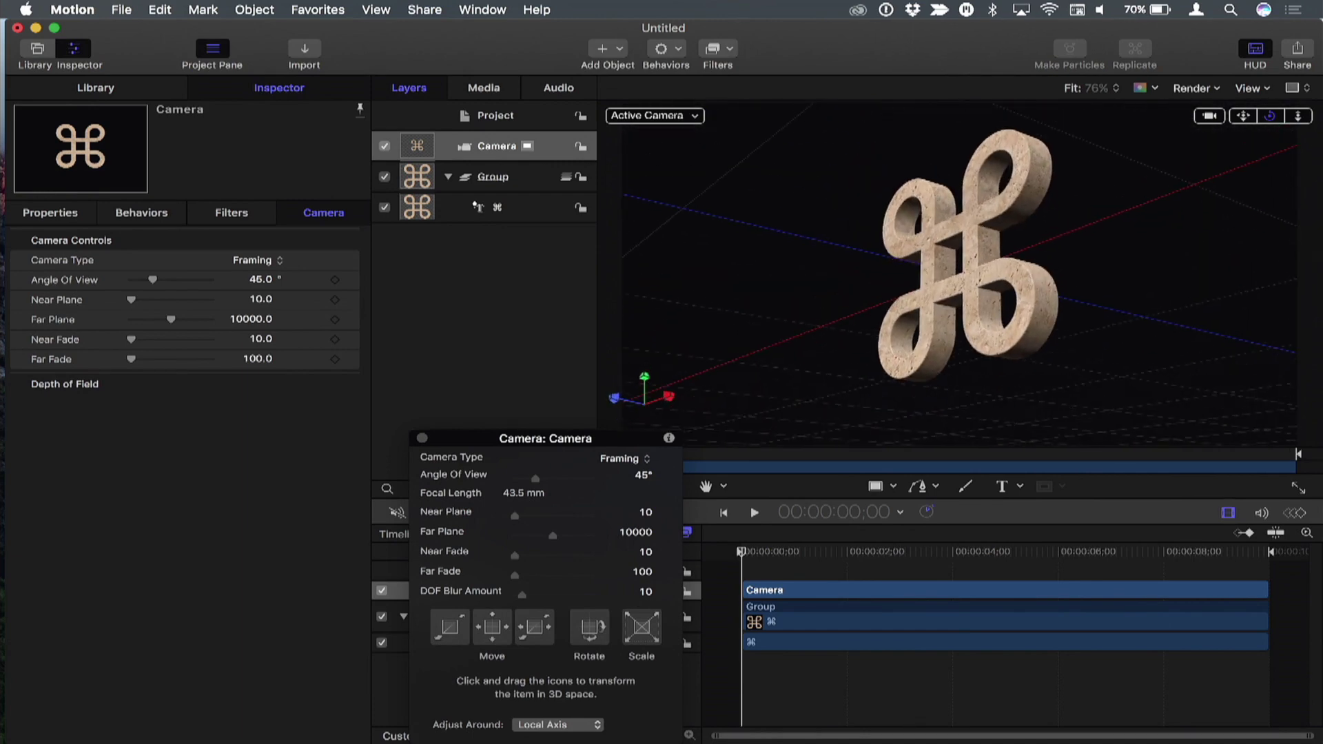
pyautogui.moveTo(1270, 116); pyautogui.dragTo(1272, 118)
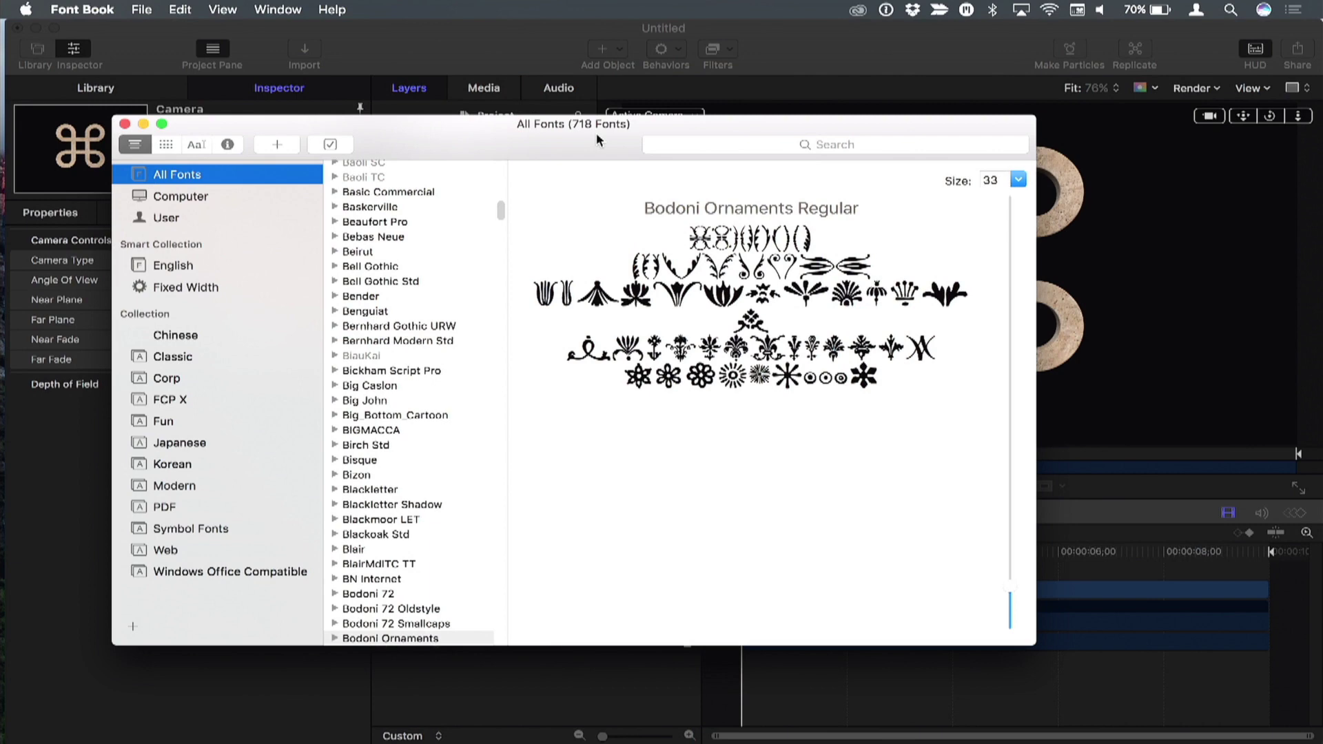
# Open Symbol Fonts in Font Book and preview Helsinki Metronome, Helsinki Text, Inkpen2 Text and Mac Key Caps.
pyautogui.moveTo(597, 135); pyautogui.dragTo(663, 121)
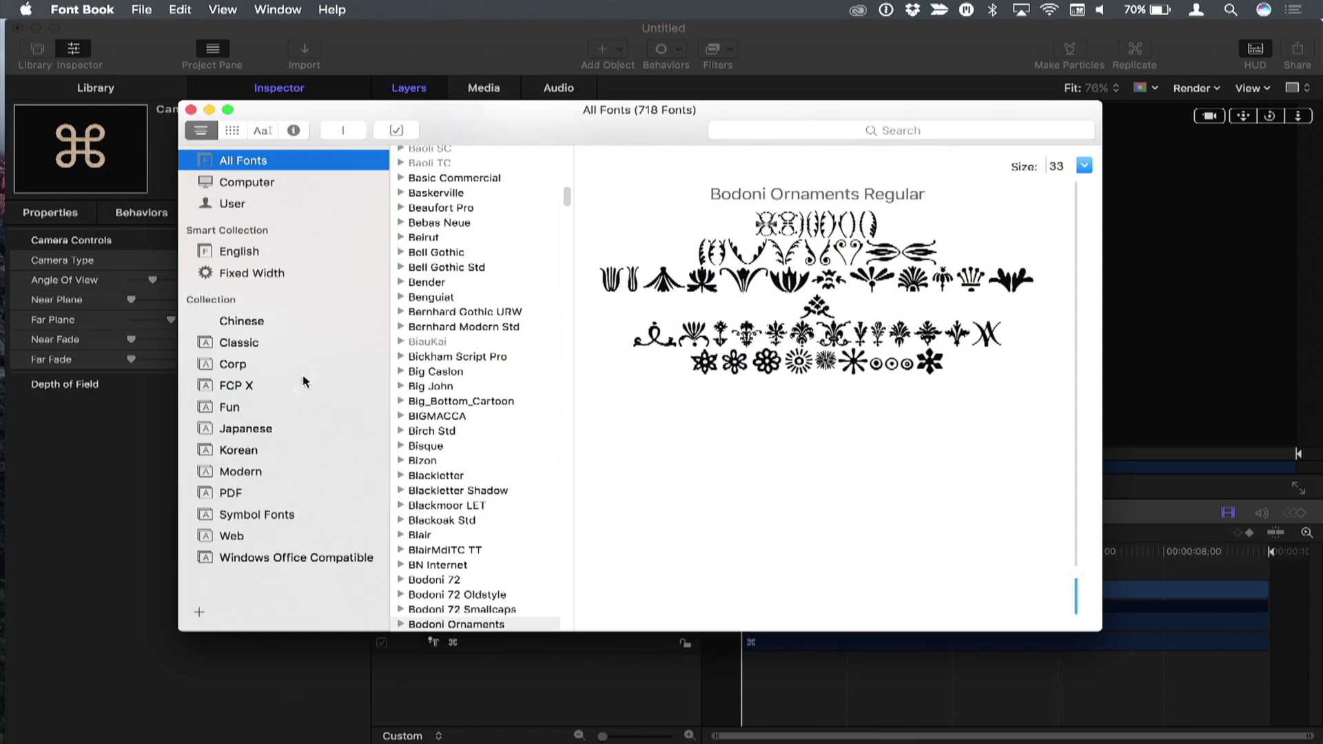
pyautogui.click(266, 517)
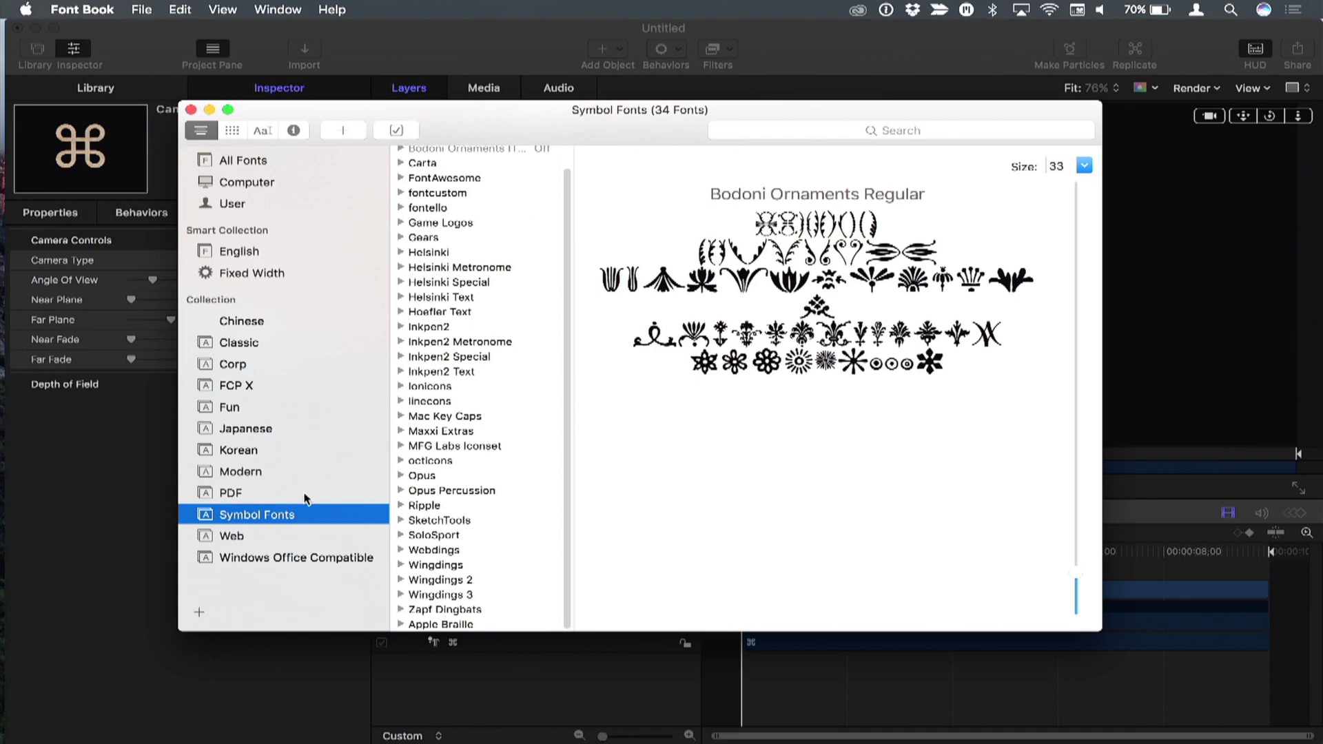
pyautogui.click(444, 268)
pyautogui.click(442, 298)
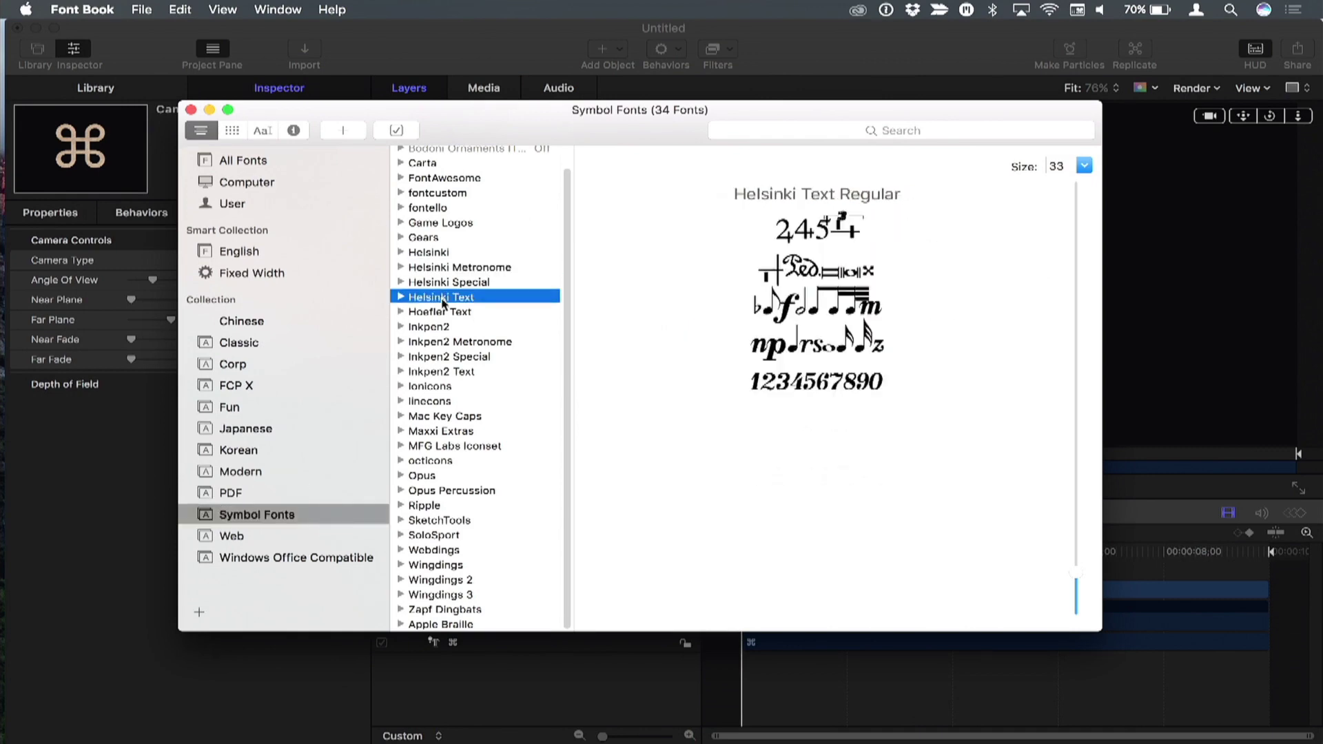
pyautogui.click(442, 371)
pyautogui.click(449, 416)
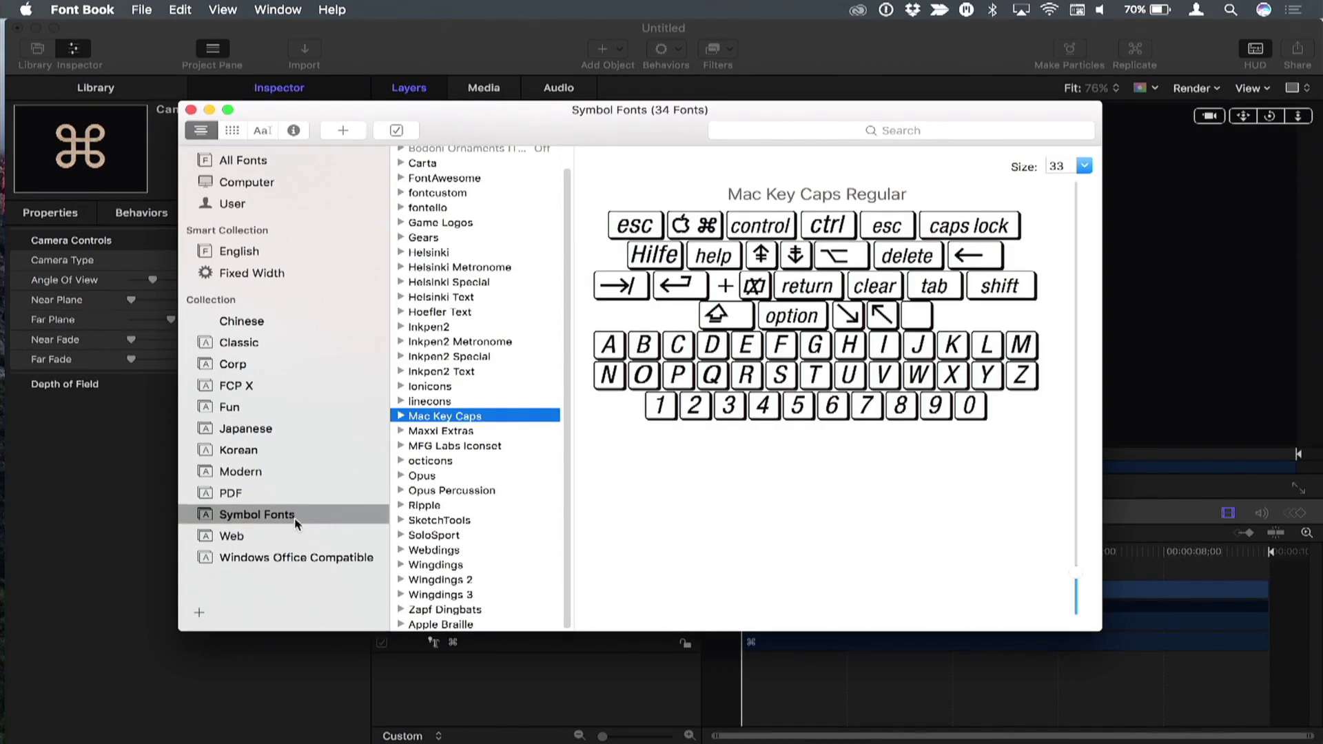
pyautogui.click(209, 515)
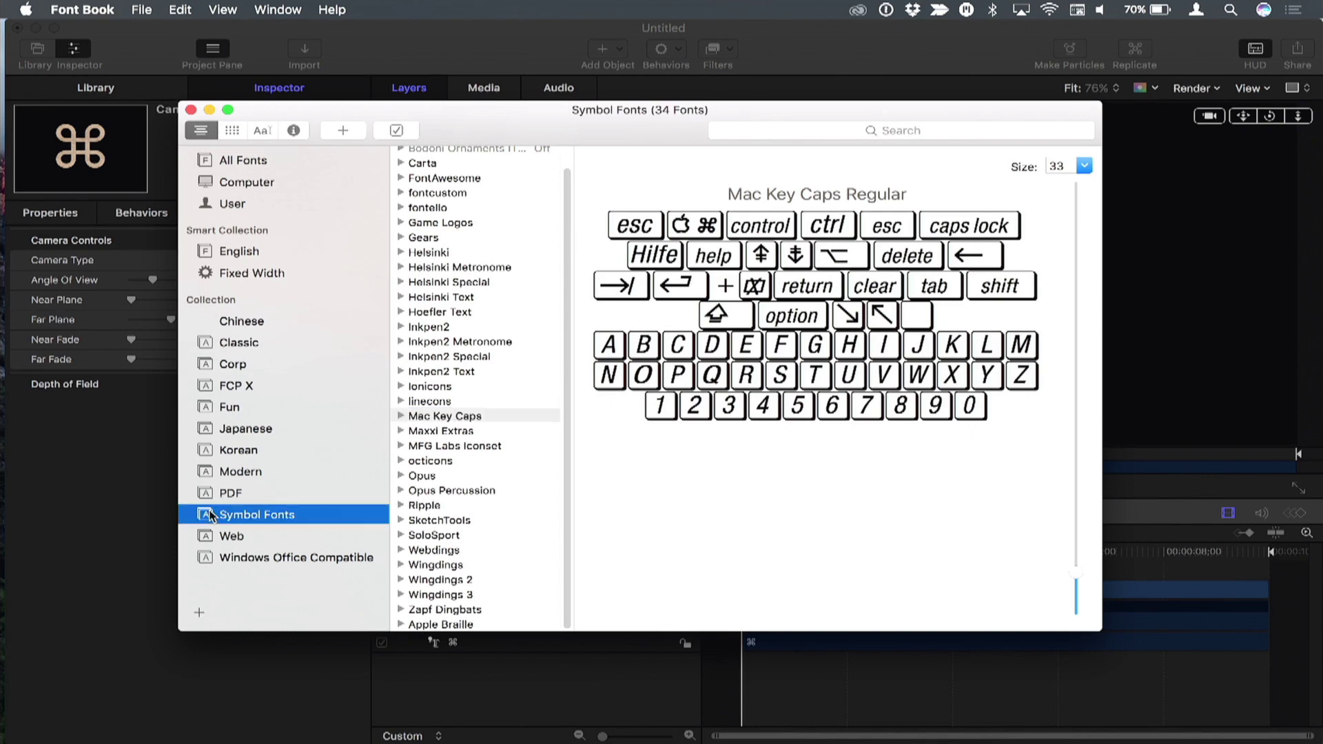
# Delete the Symbol Fonts collection through its right-click menu in the sidebar.
pyautogui.rightClick(210, 516)
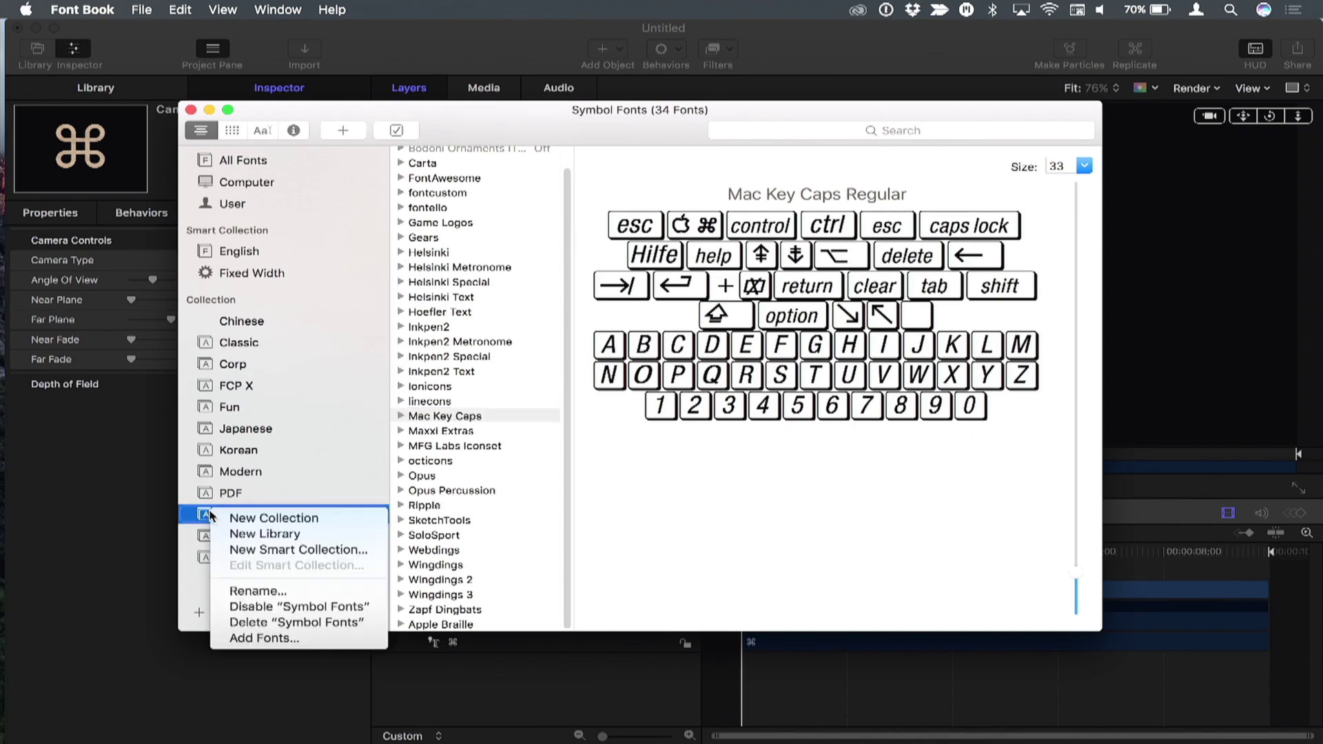
pyautogui.click(265, 623)
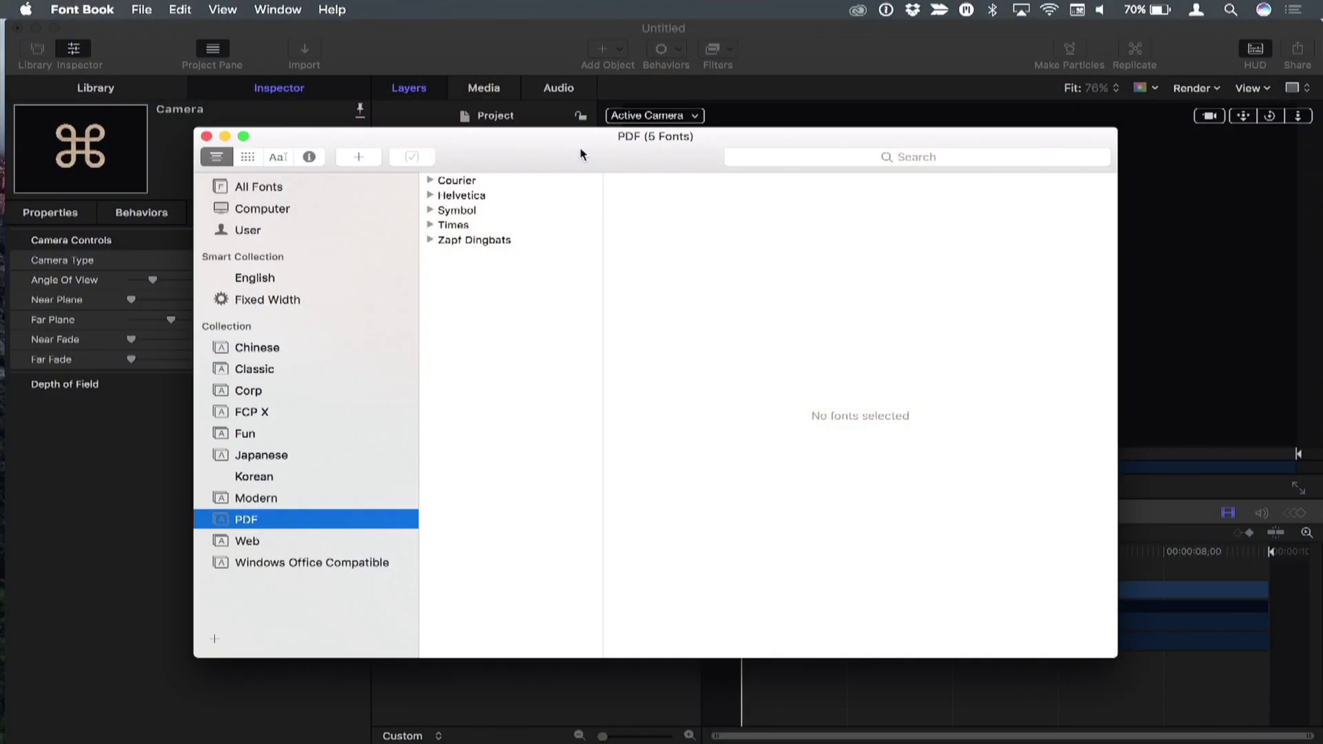
pyautogui.click(150, 9)
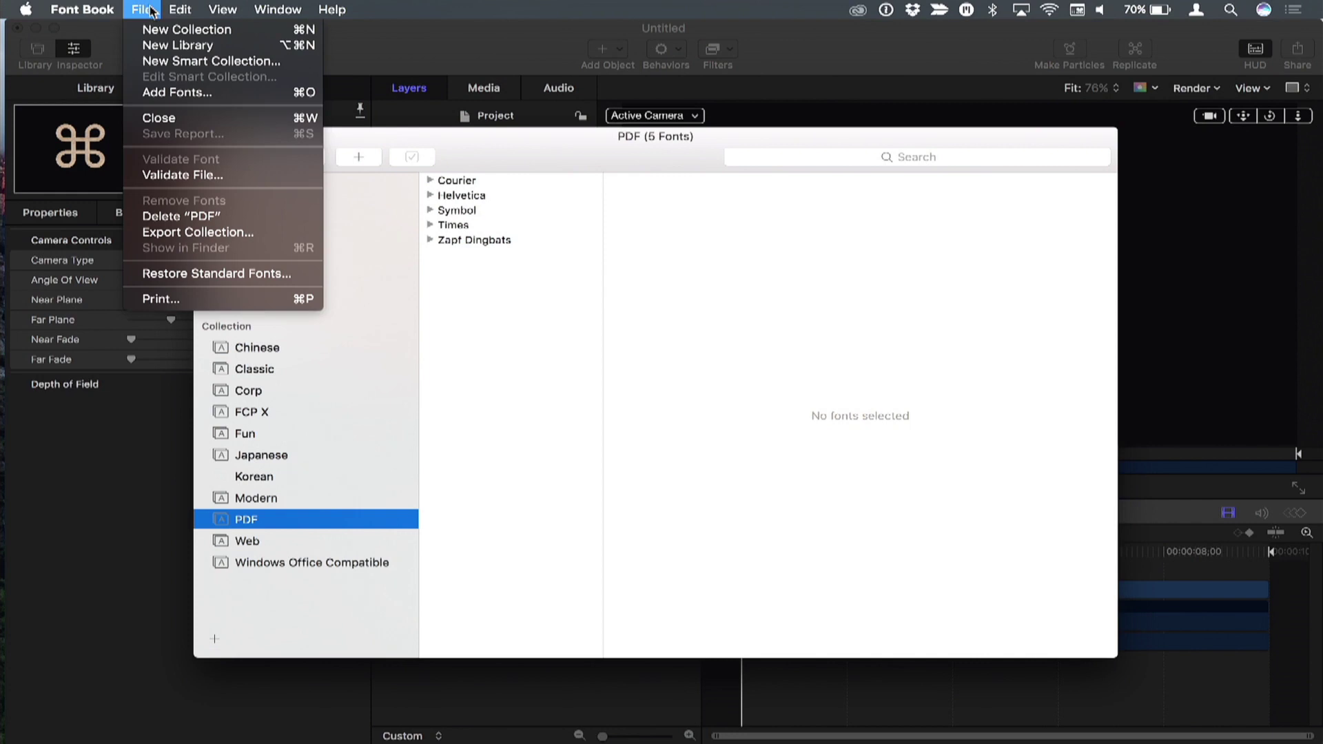
# Create a smart collection named 'Symbol Fonts' with the rule Design style is Symbol.
pyautogui.click(172, 64)
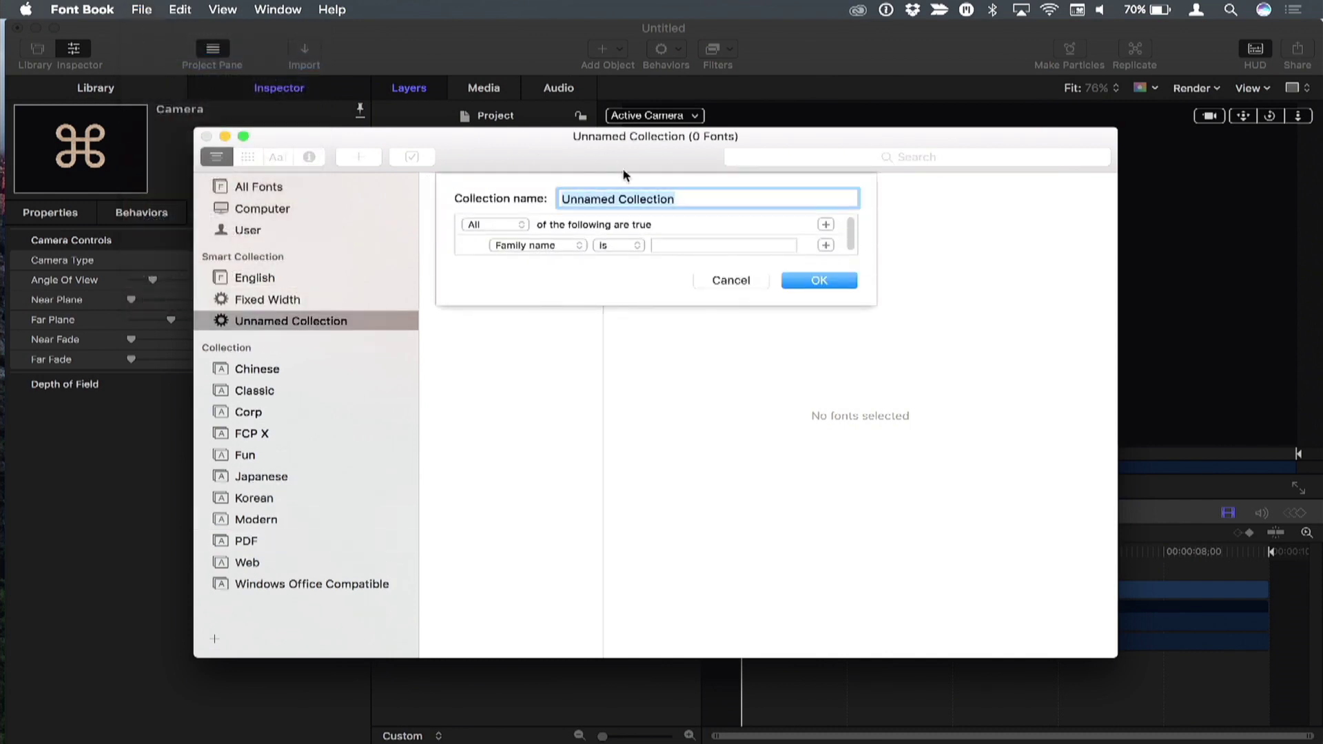
pyautogui.write('Symbol Fonts')
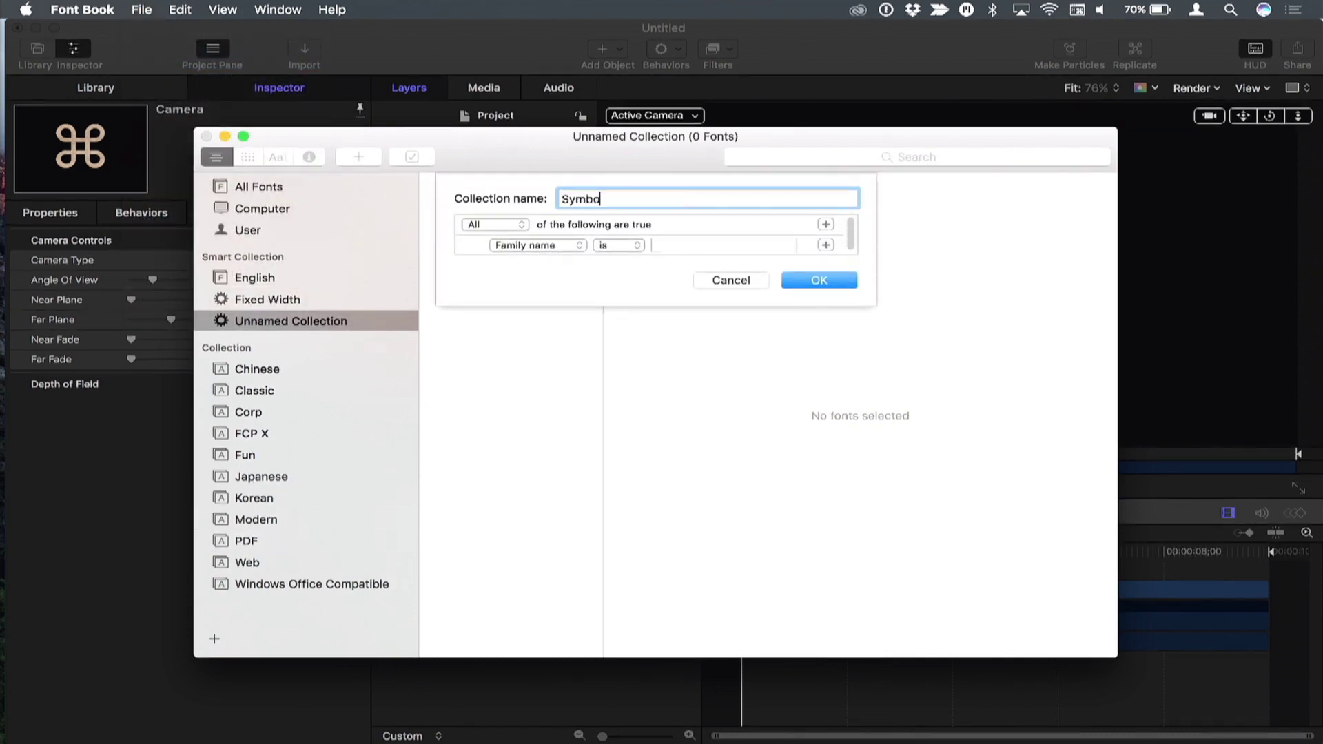
pyautogui.click(543, 246)
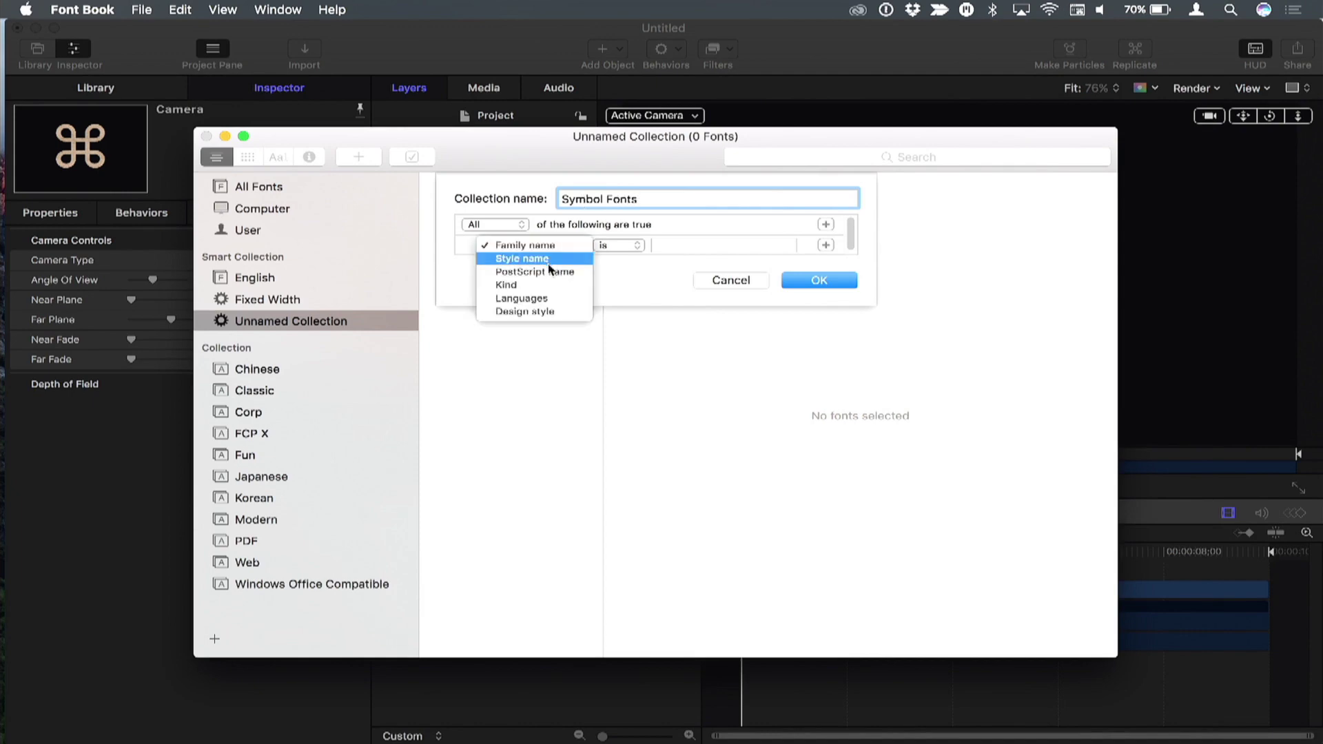
pyautogui.click(545, 310)
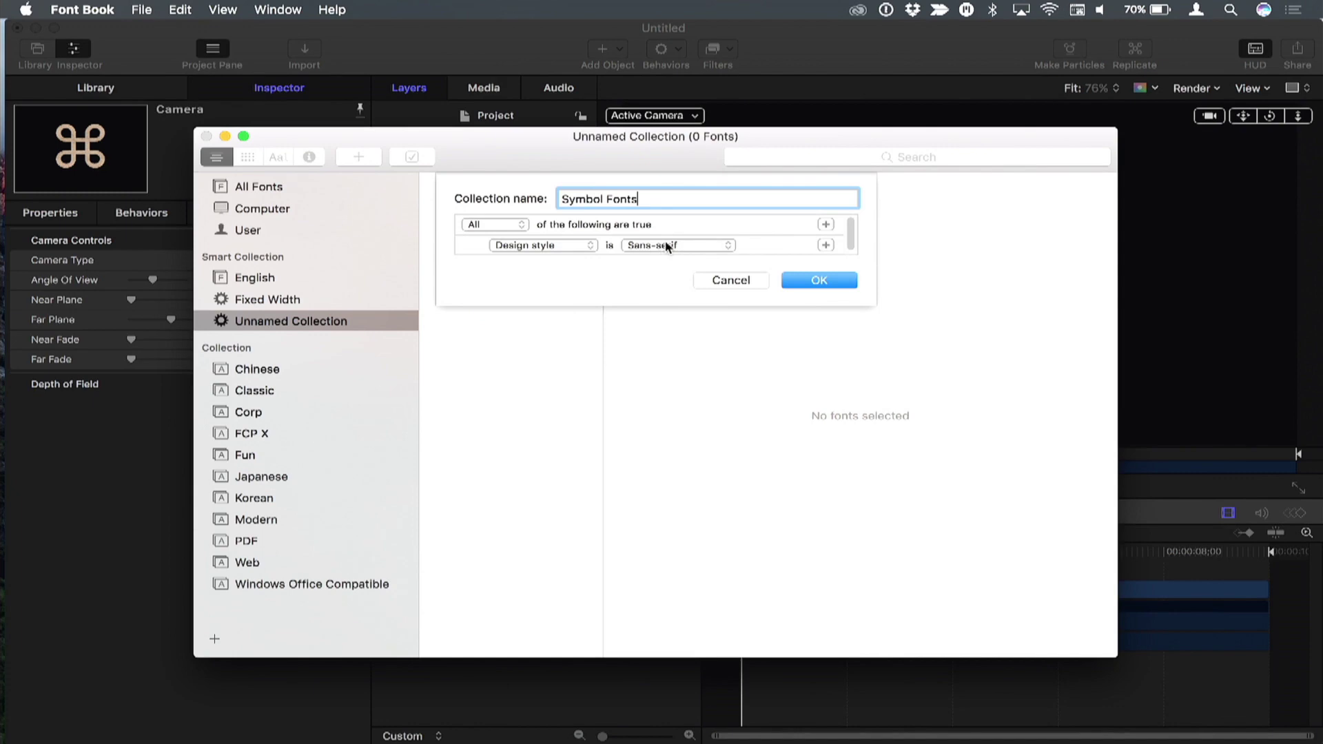
pyautogui.click(667, 246)
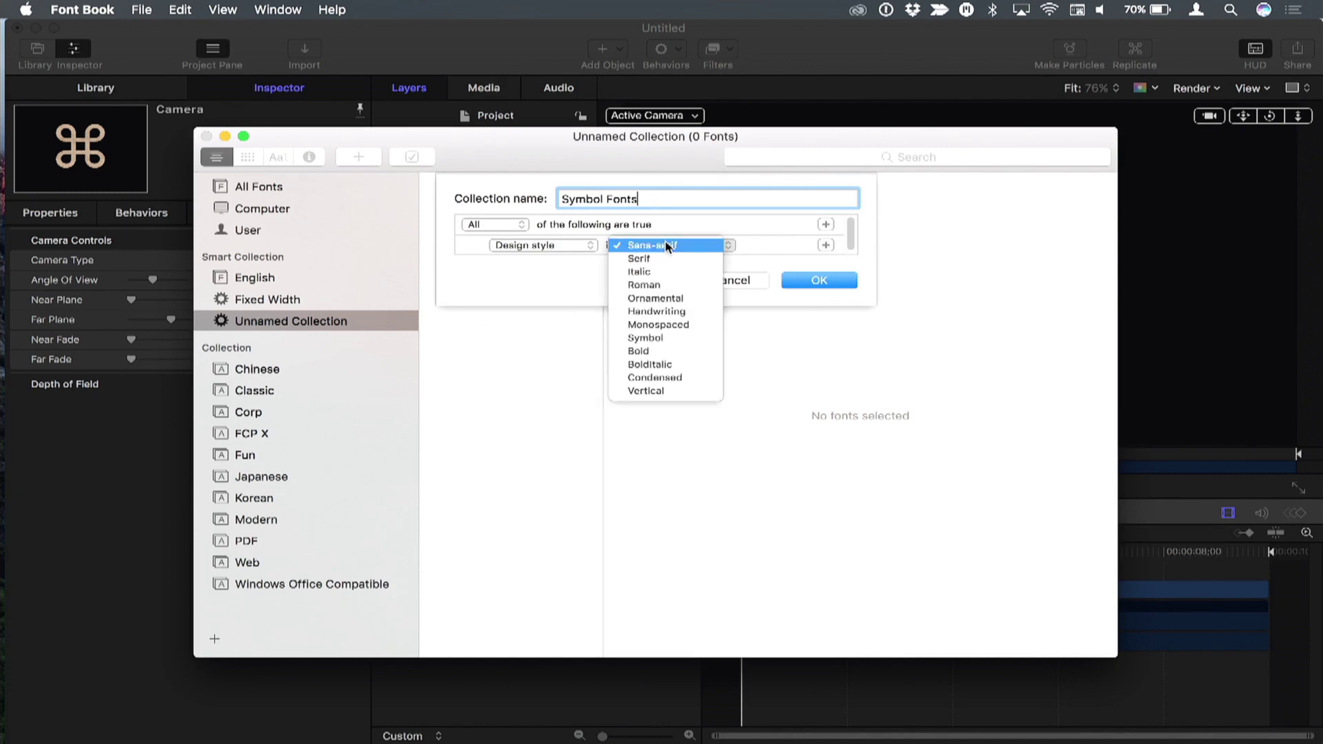
pyautogui.click(663, 337)
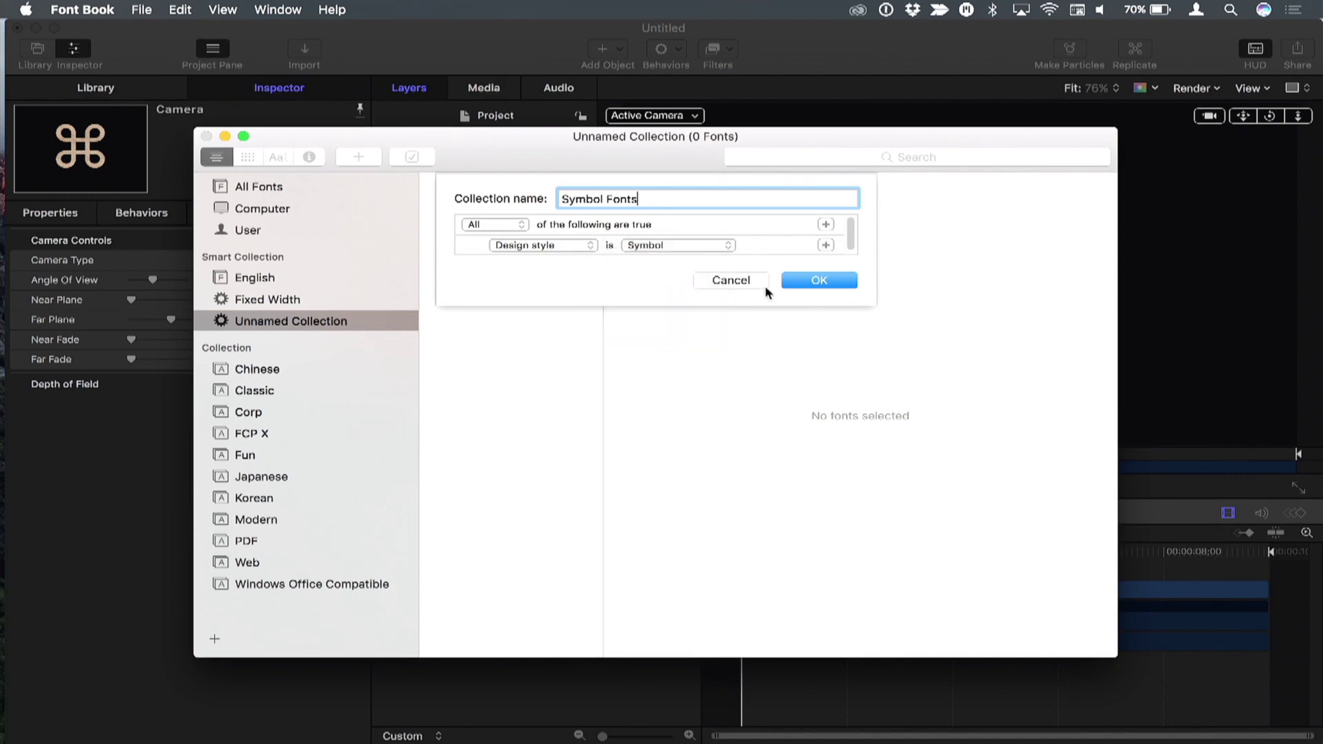
pyautogui.click(820, 281)
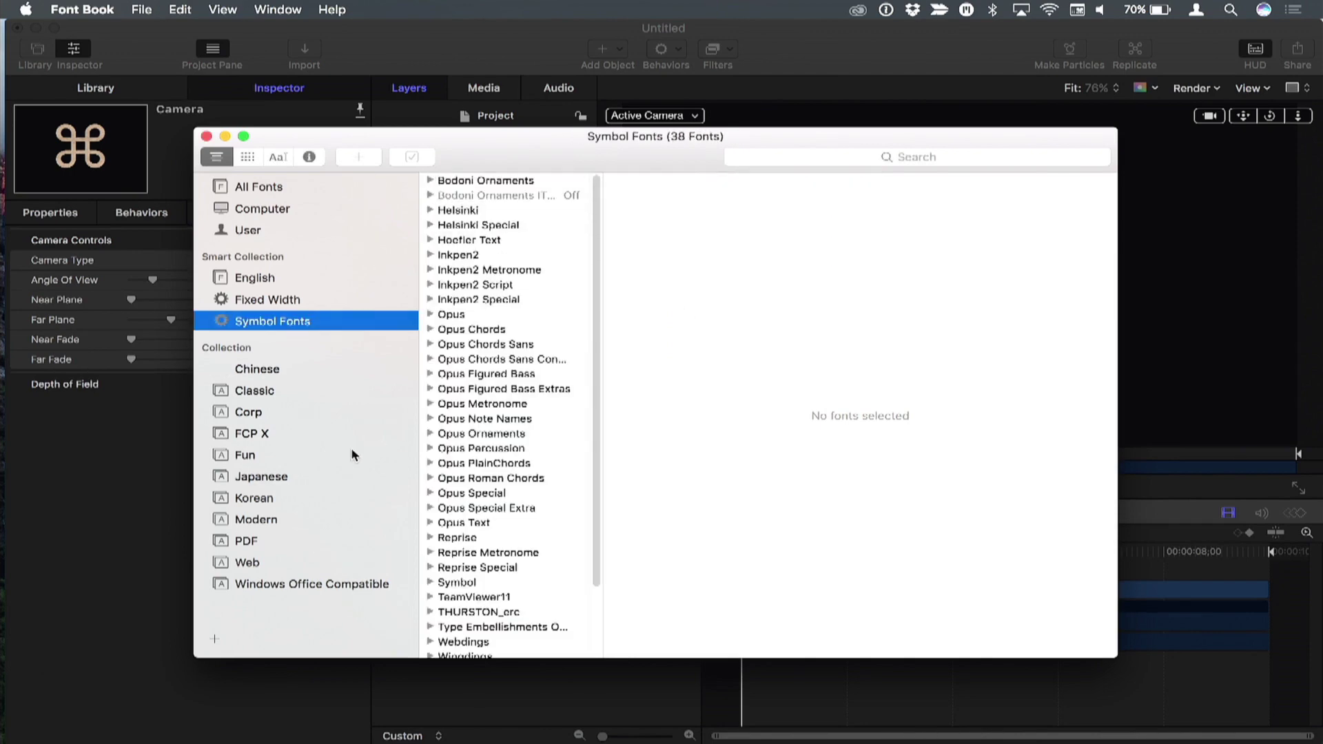
# Preview the Reprise and Opus Special fonts, then switch back to Motion.
pyautogui.scroll(-5, 494, 299)
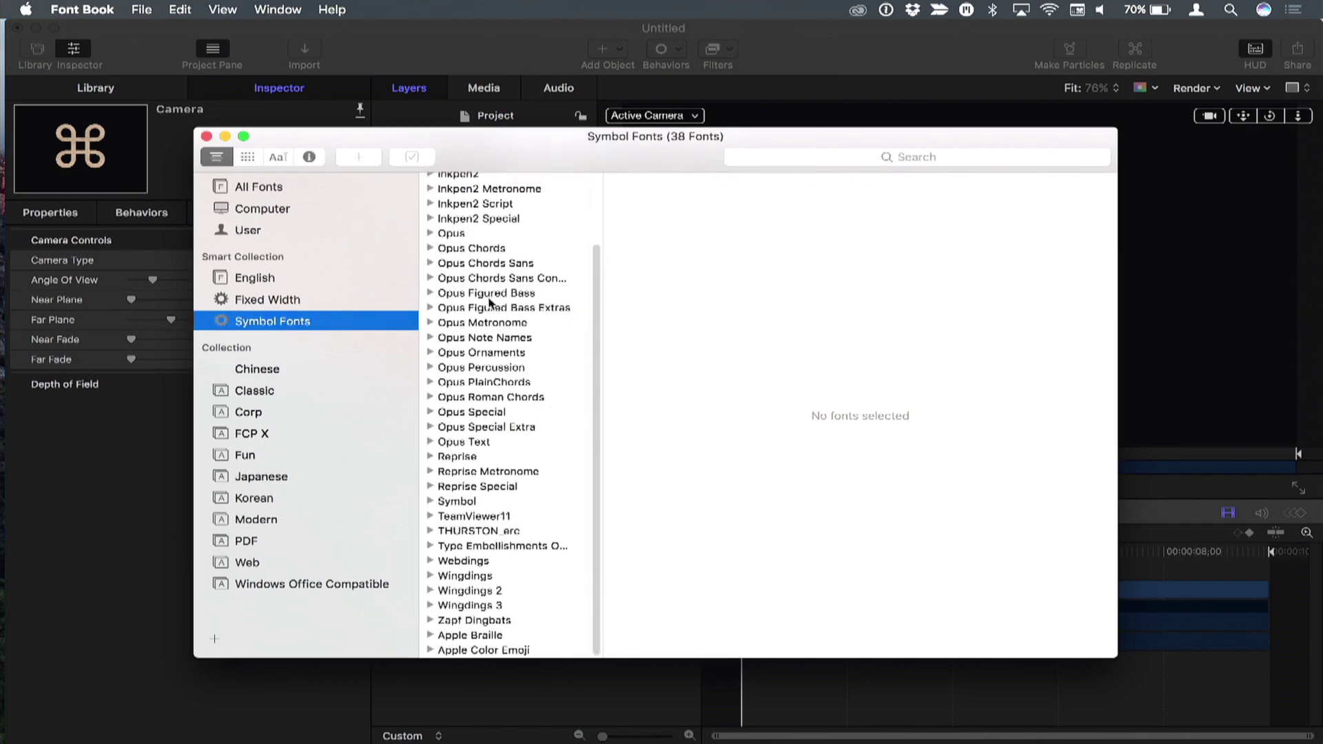
pyautogui.click(473, 457)
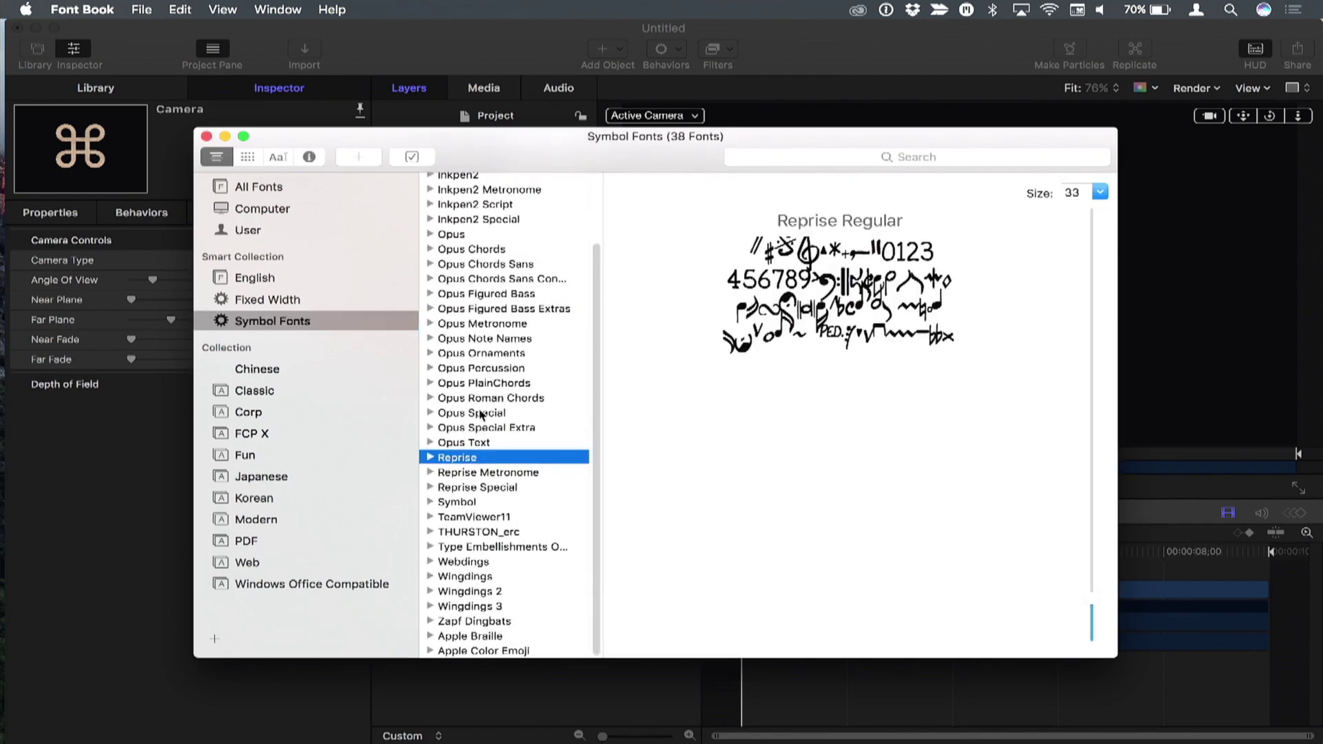
pyautogui.click(482, 413)
pyautogui.scroll(2, 505, 522)
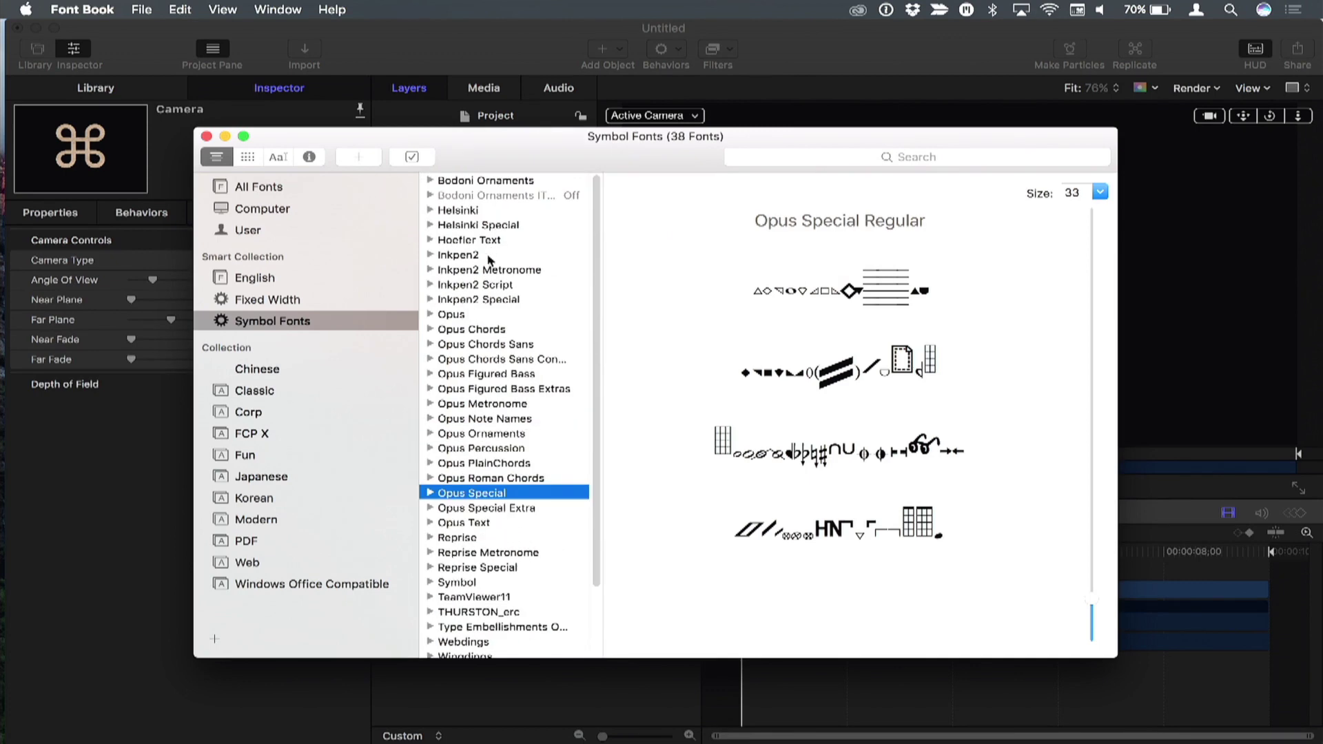
pyautogui.click(808, 64)
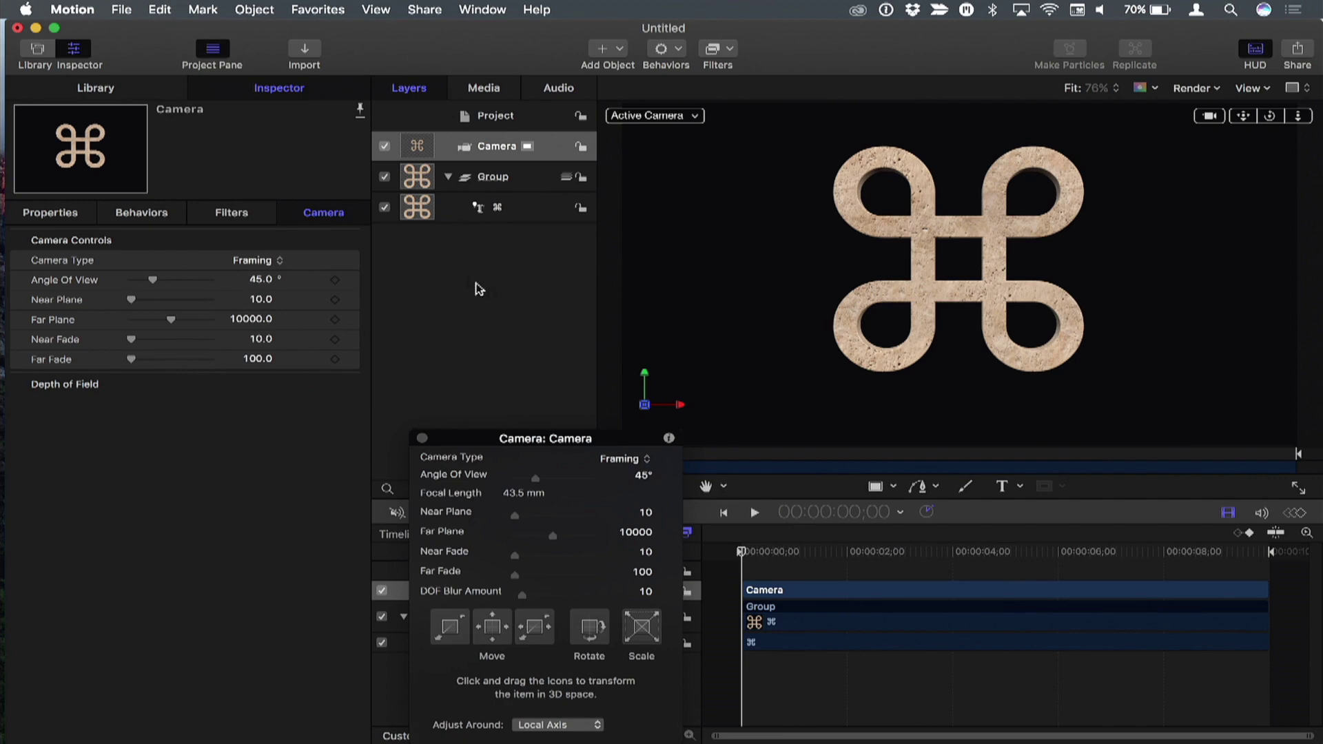
# Set the ⌘ text's font Collection to Symbol Fonts and its Font to Bodoni Ornaments.
pyautogui.click(908, 280)
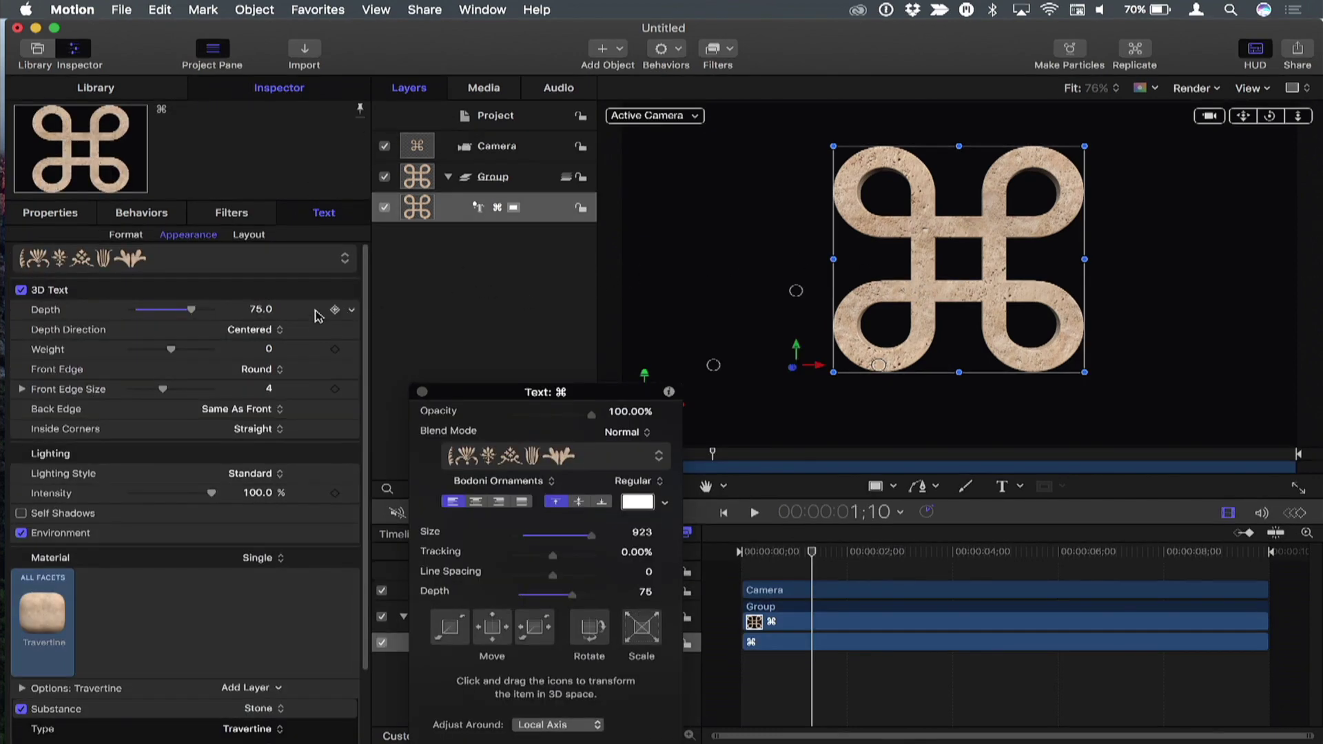
pyautogui.click(126, 236)
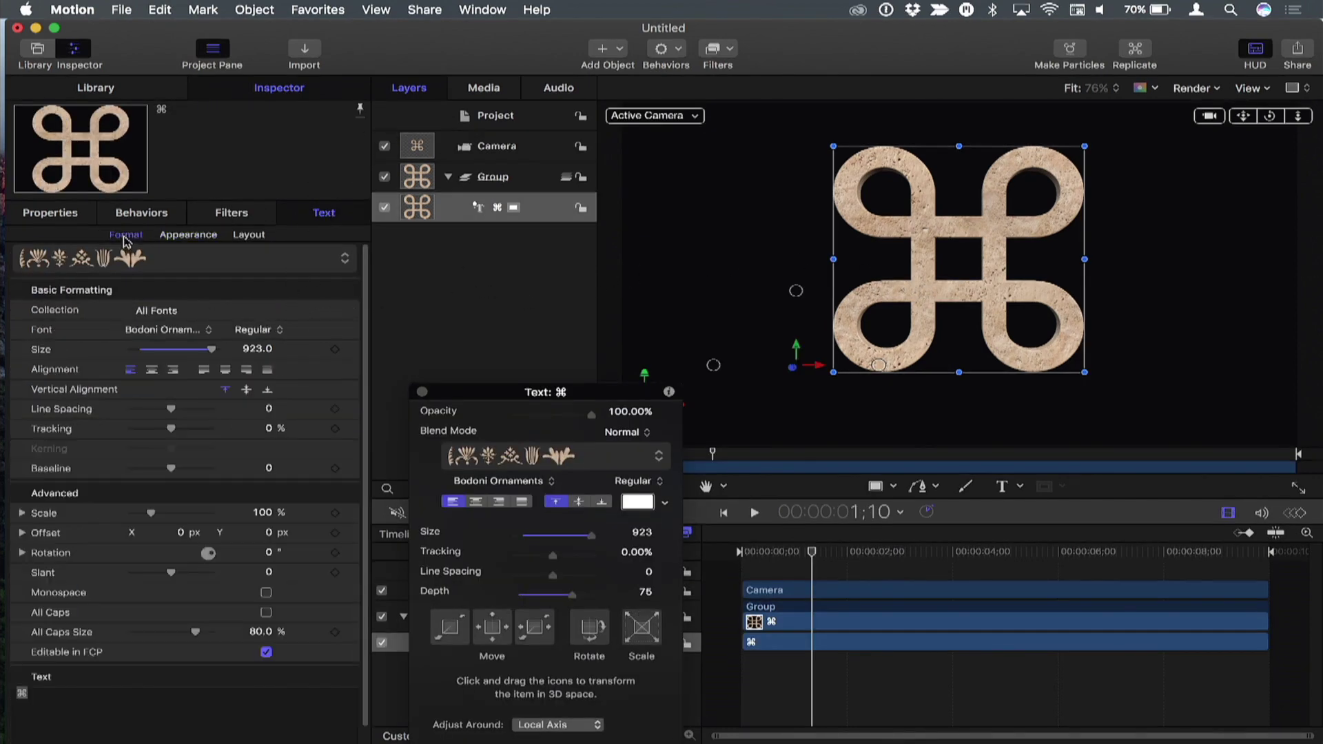
pyautogui.click(173, 313)
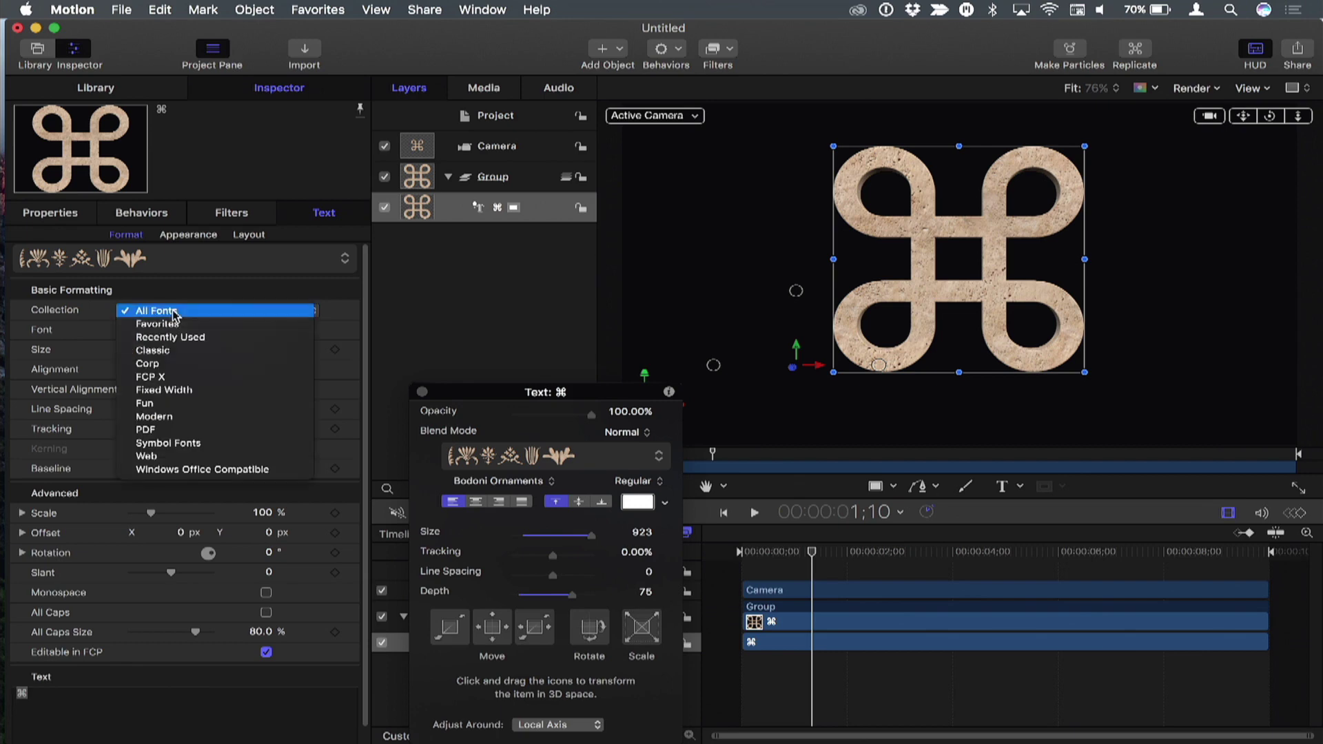
pyautogui.click(206, 446)
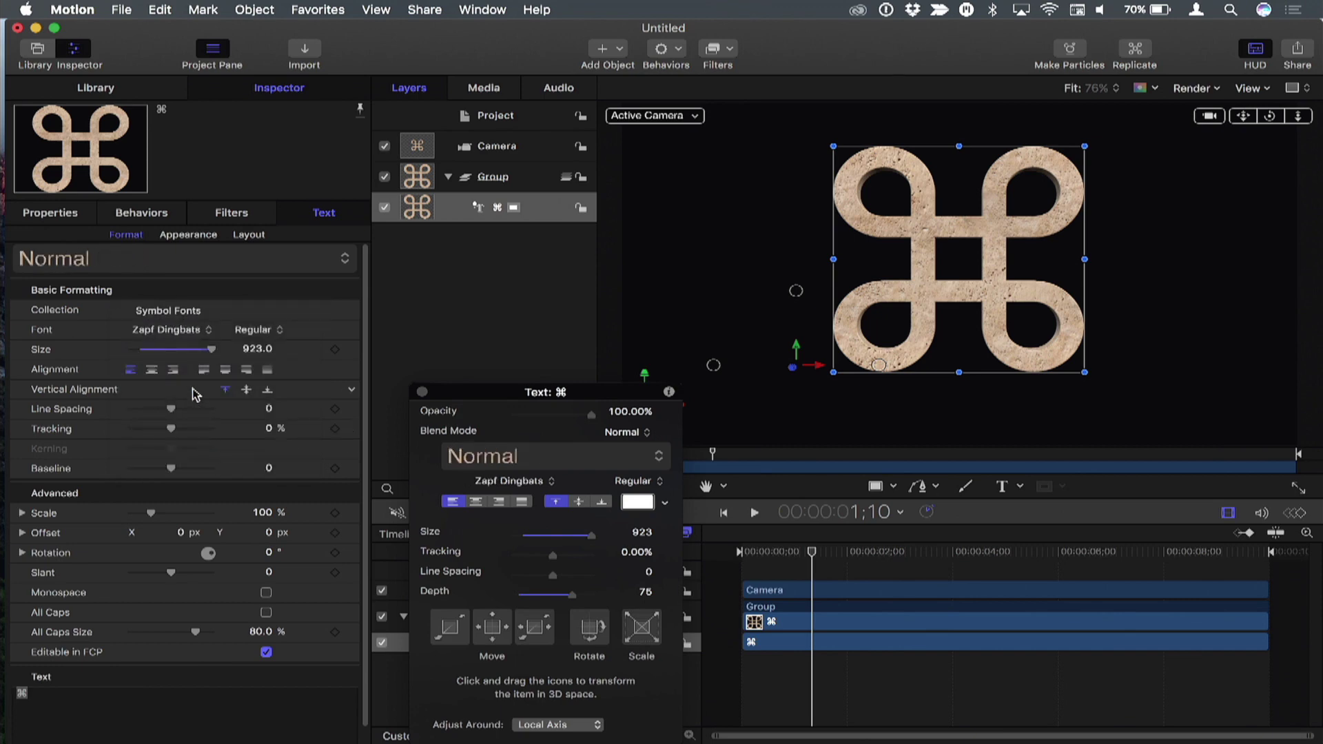
pyautogui.click(187, 334)
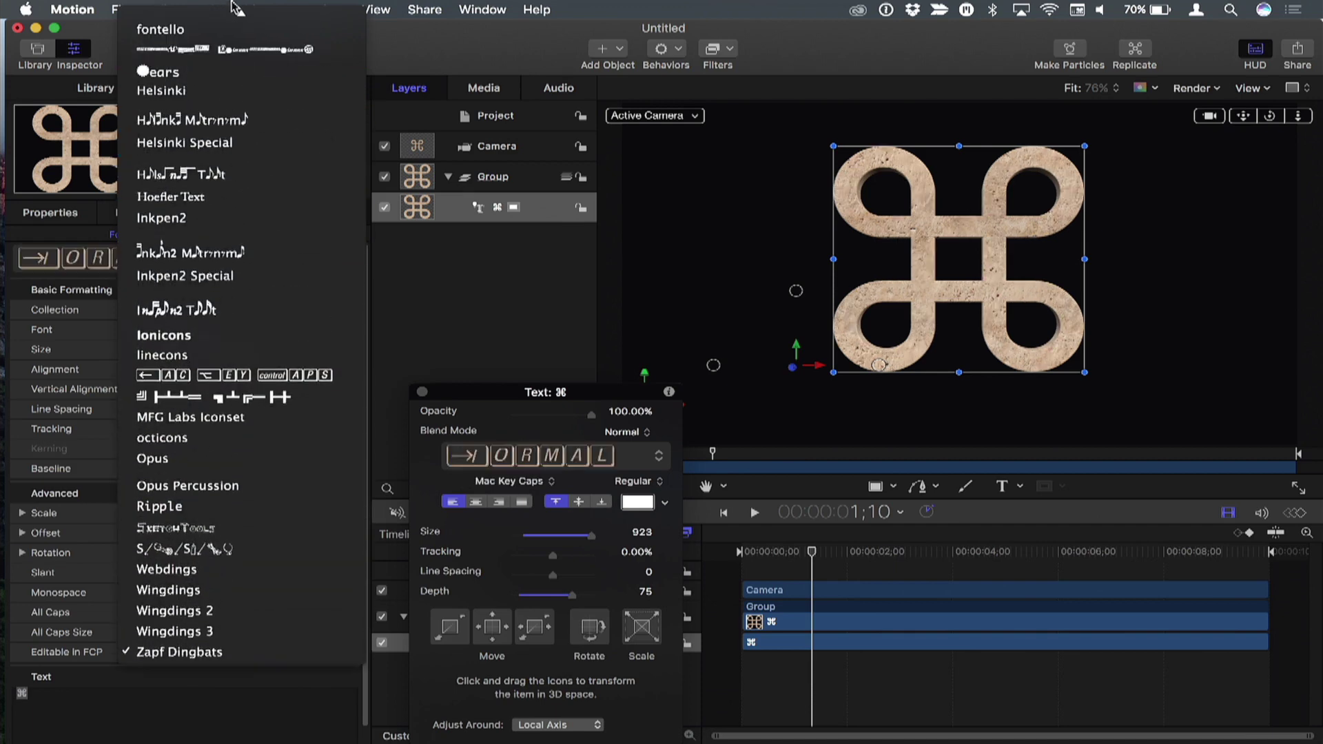
pyautogui.click(227, 15)
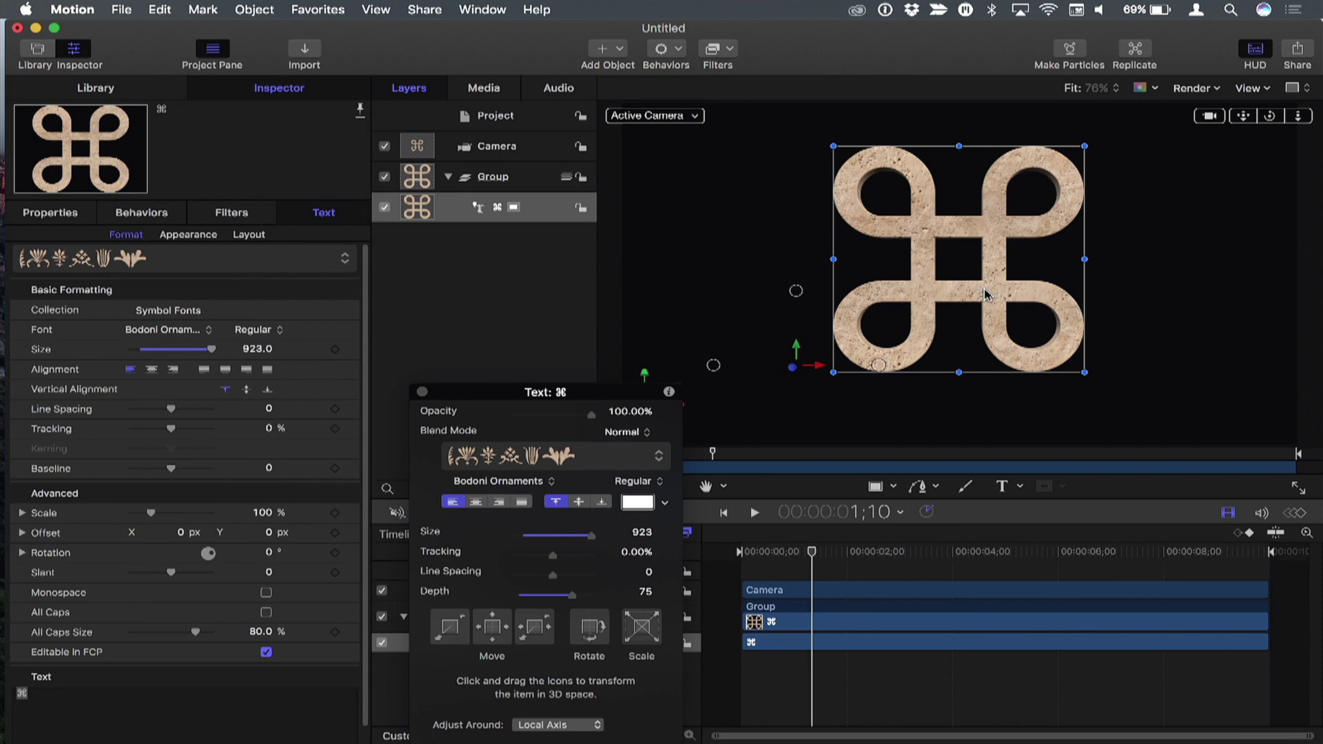
# In Font Book, select the fan-shaped flower glyph in the Bodoni Ornaments preview, then return to Motion.
pyautogui.press('super+Tab')
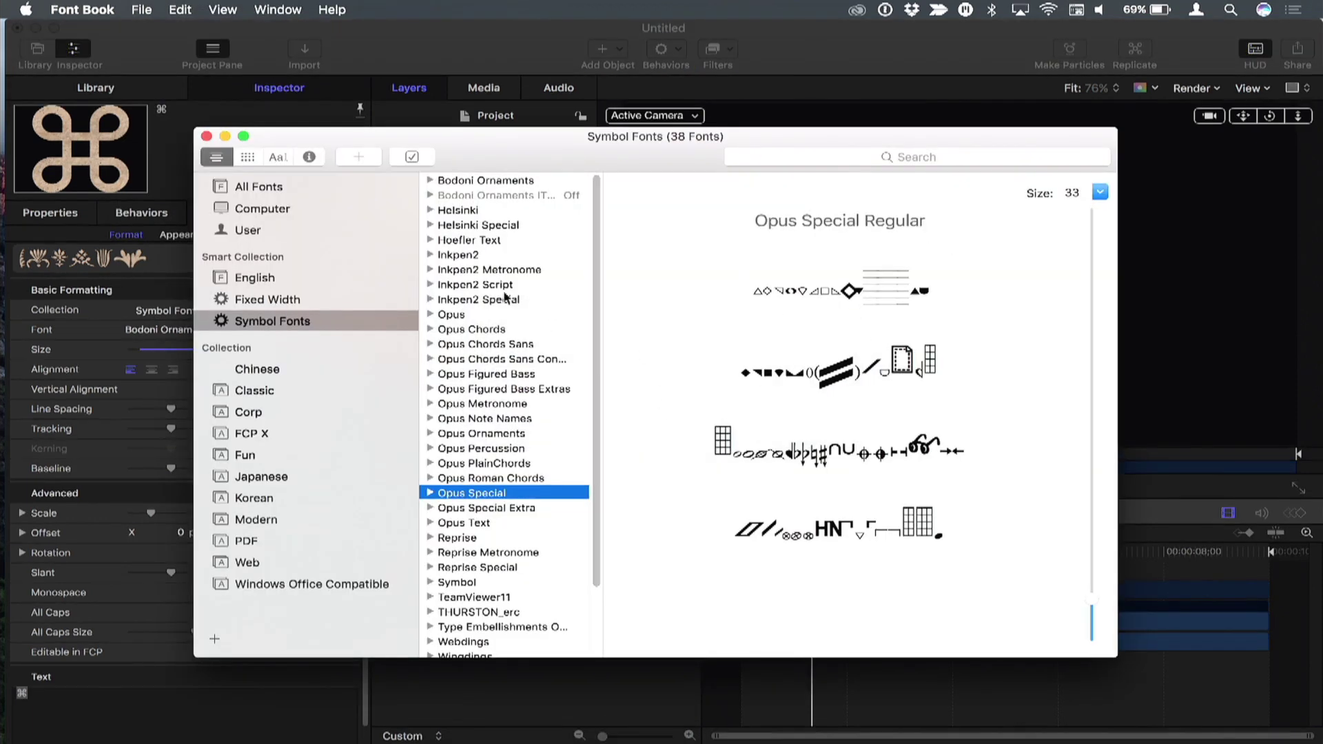
pyautogui.click(498, 181)
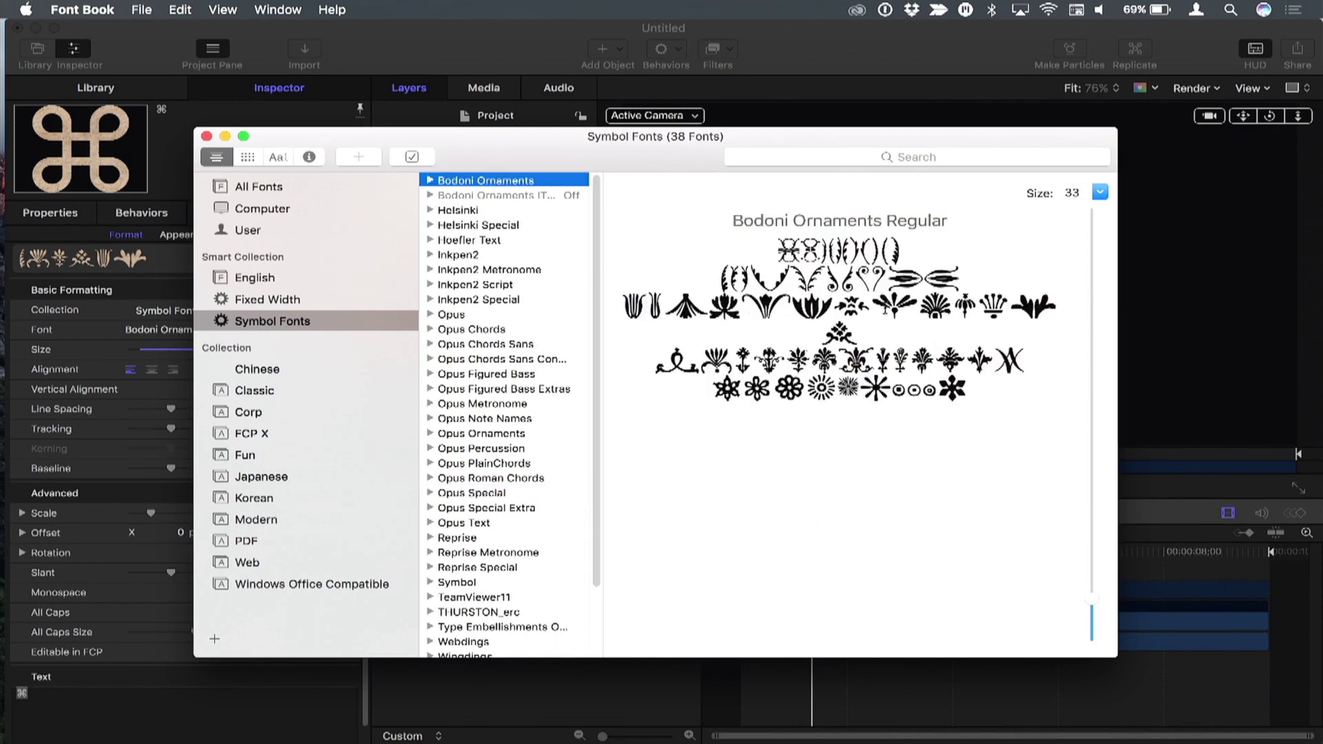
pyautogui.moveTo(871, 307); pyautogui.dragTo(910, 310)
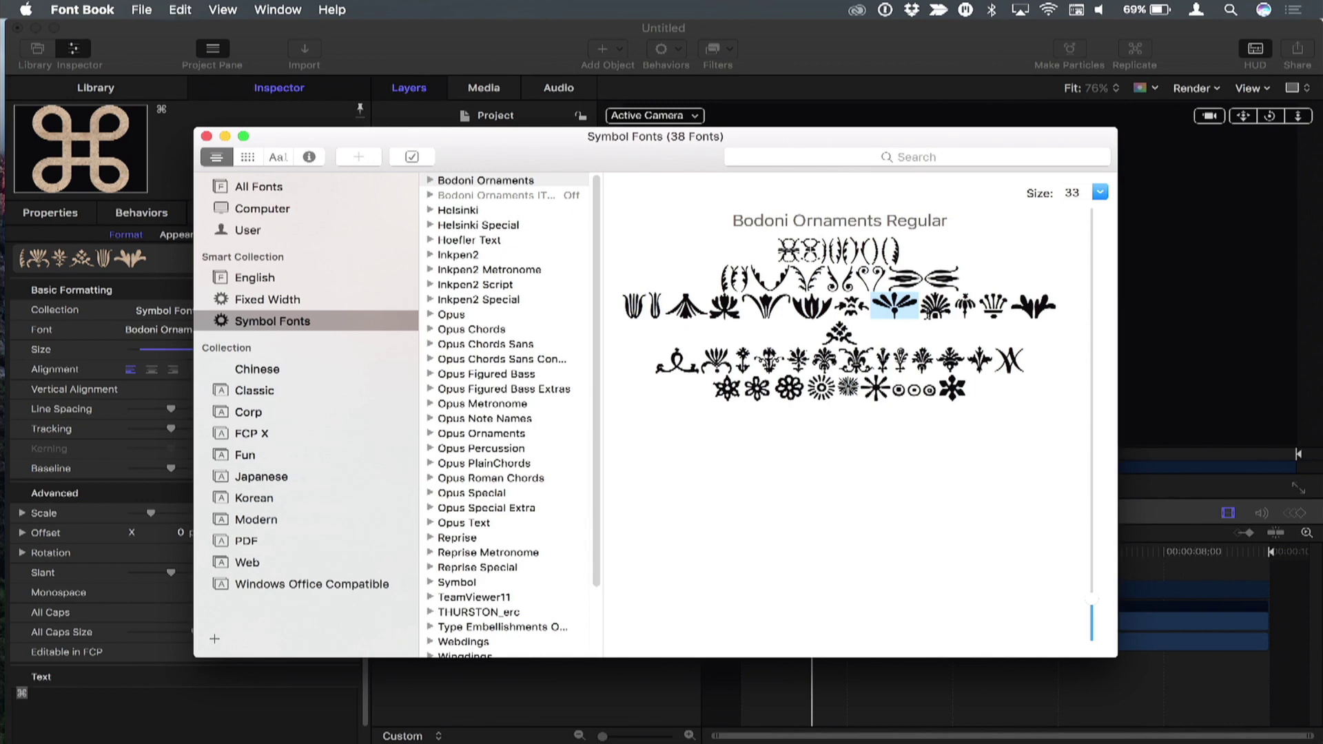
pyautogui.press('super+Tab')
# Paste the flower ornament over the ⌘ character and enlarge it to size 854.
pyautogui.doubleClick(919, 267)
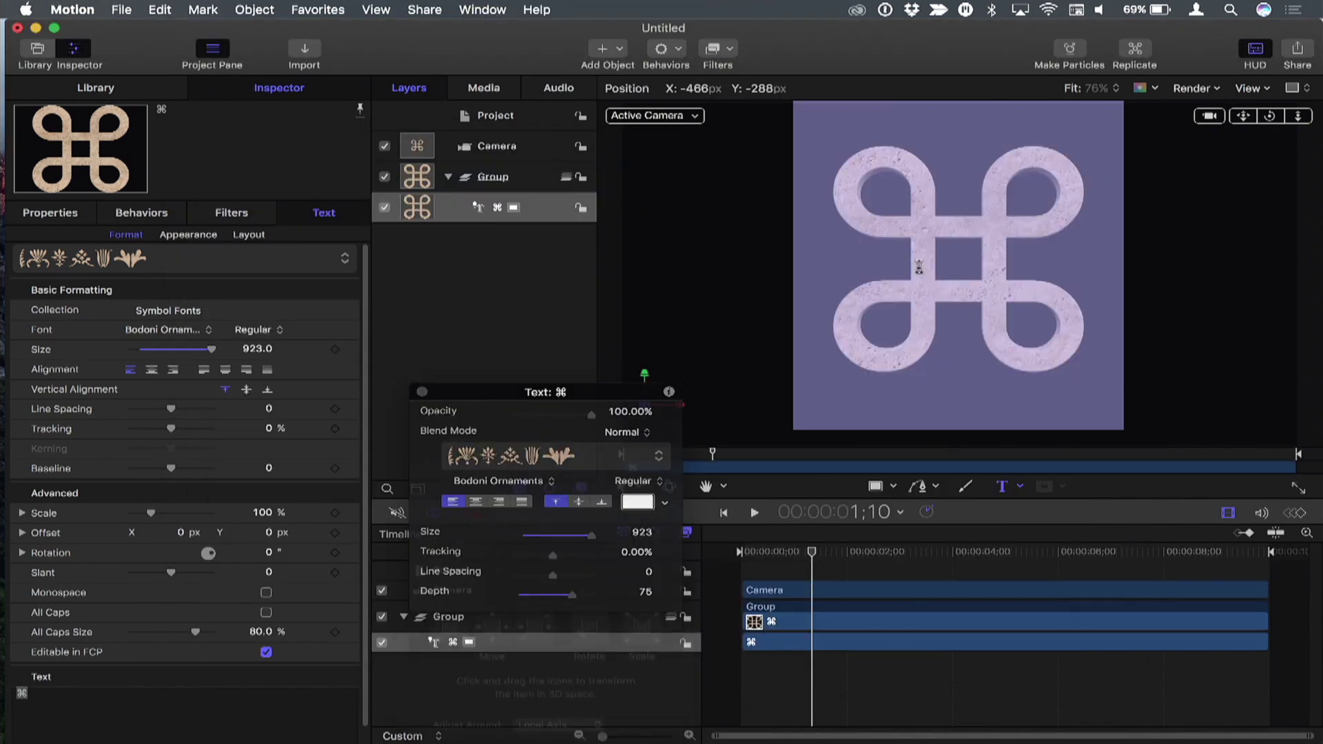
pyautogui.write('h')
pyautogui.press('Escape')
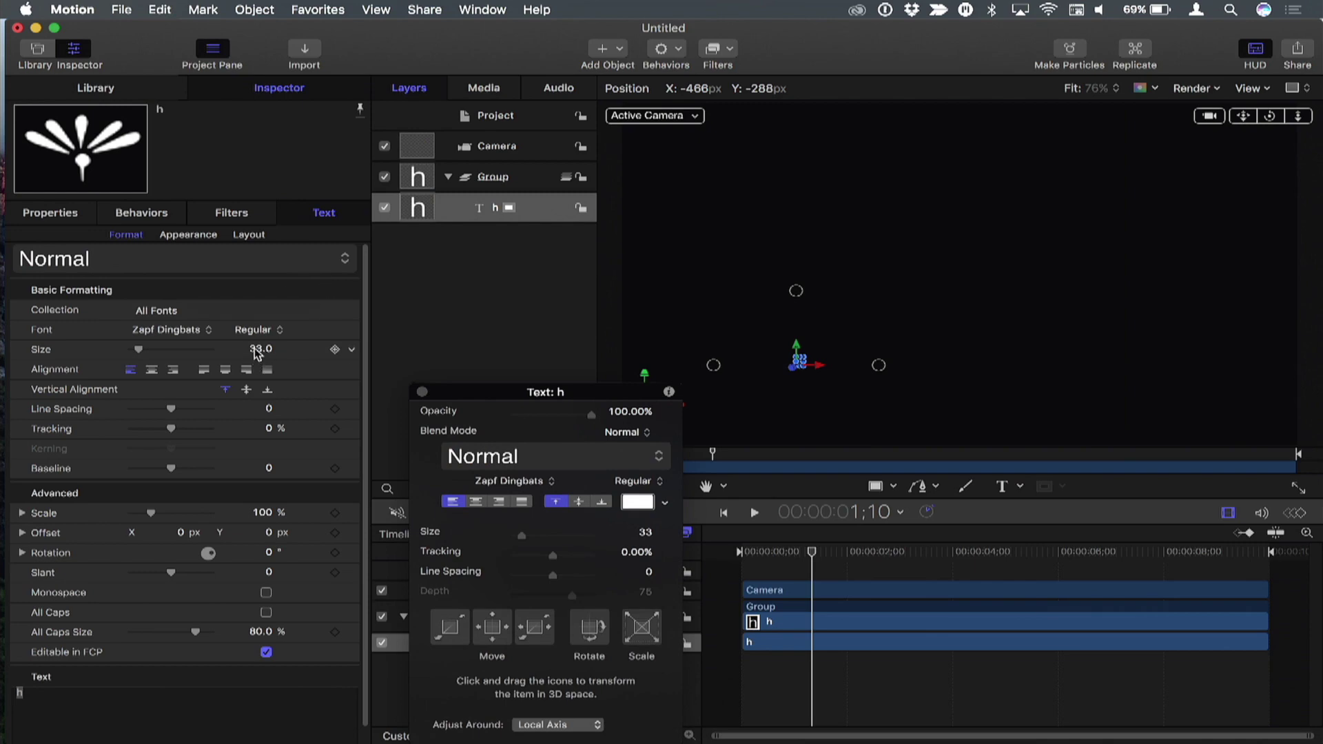
pyautogui.moveTo(257, 353); pyautogui.dragTo(261, 347)
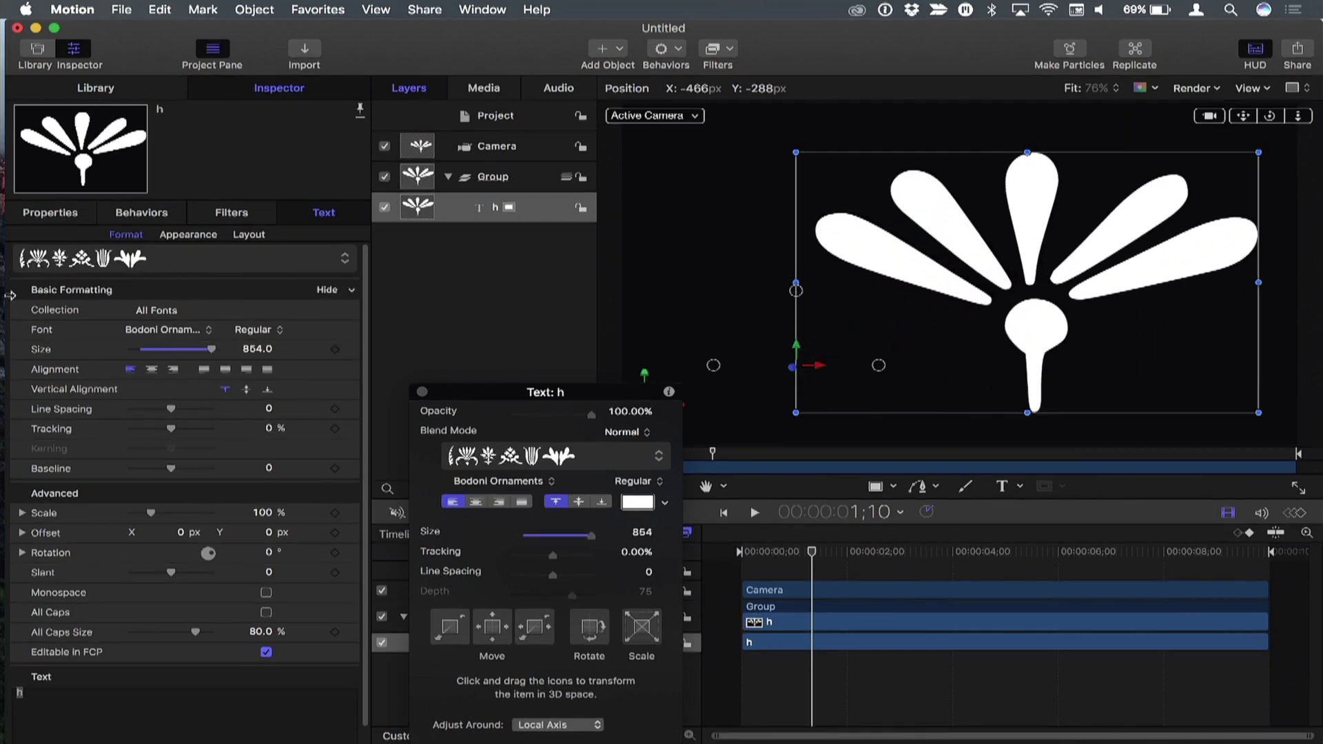
# Turn on 3D Text for the flower glyph in its Appearance settings.
pyautogui.click(193, 233)
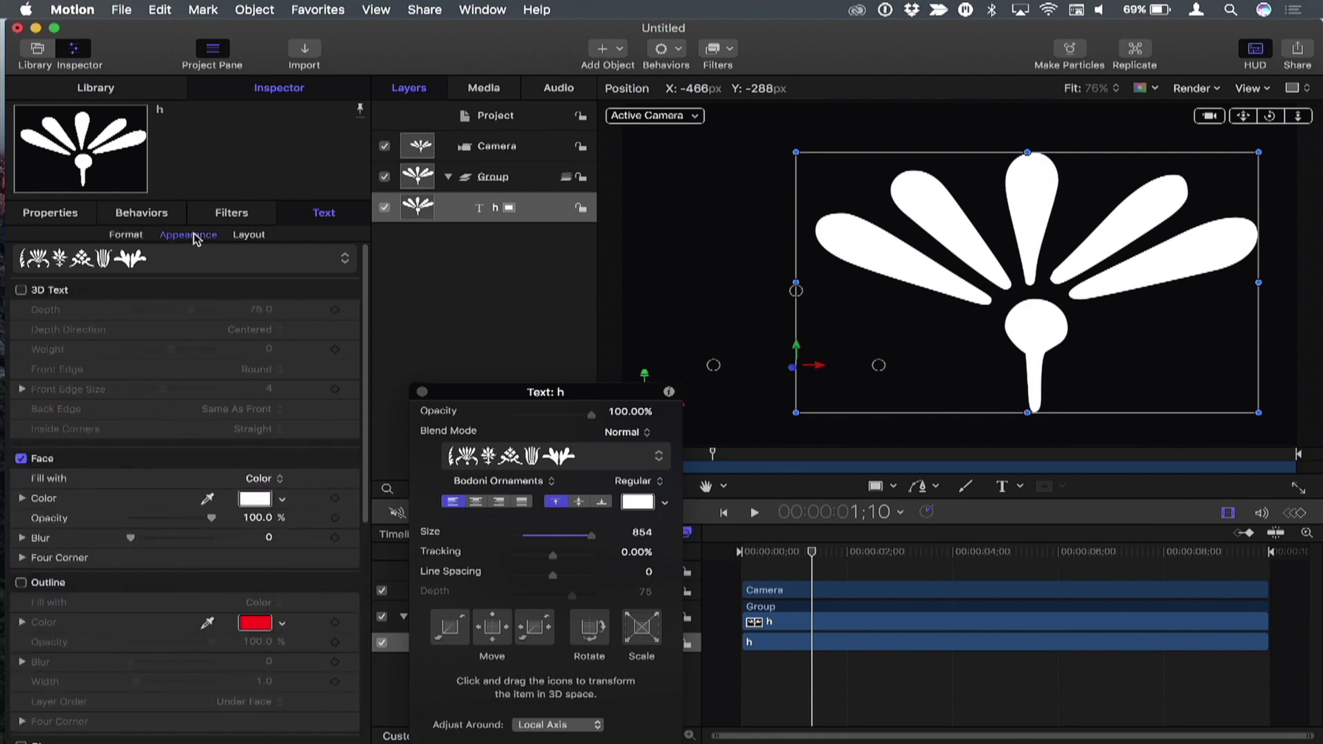
pyautogui.click(20, 289)
pyautogui.scroll(-1, 111, 486)
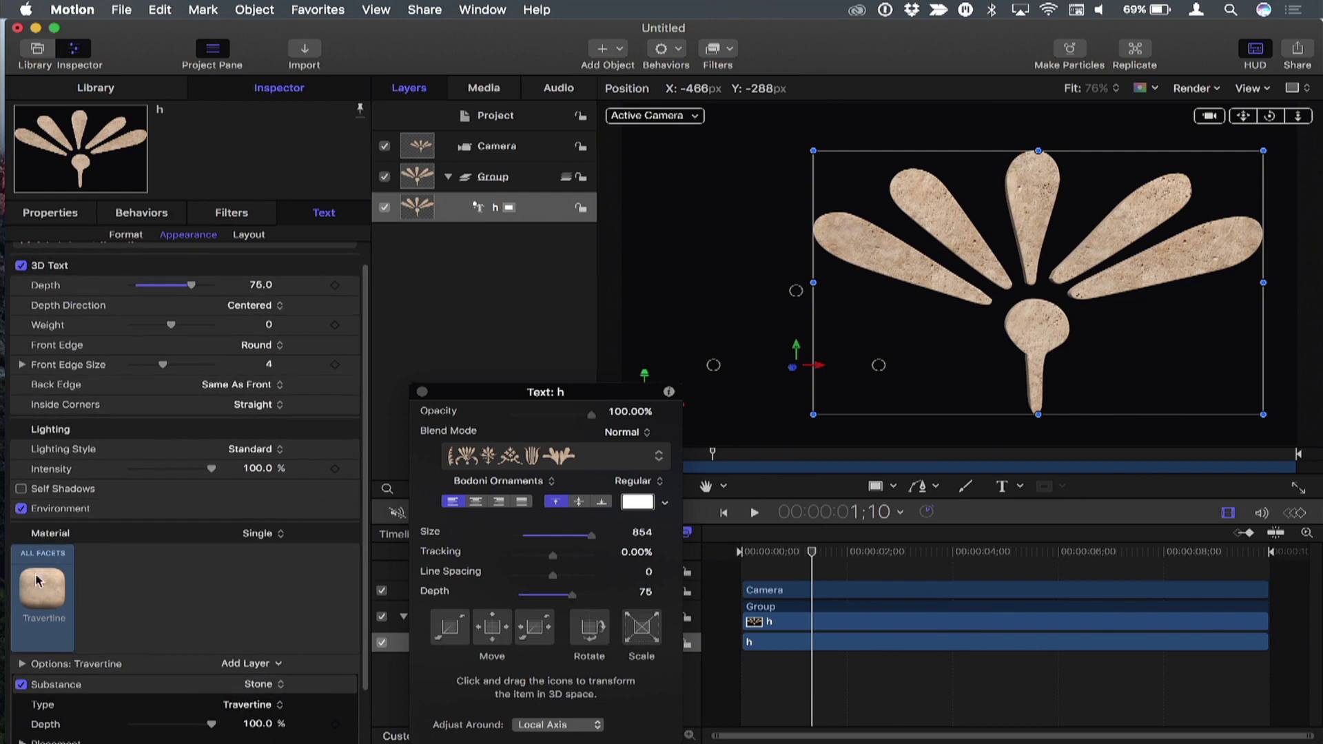
# Give the 3D glyph the Metal > Brushed Metal material, orbit to check its depth, then return to Font Book.
pyautogui.click(38, 601)
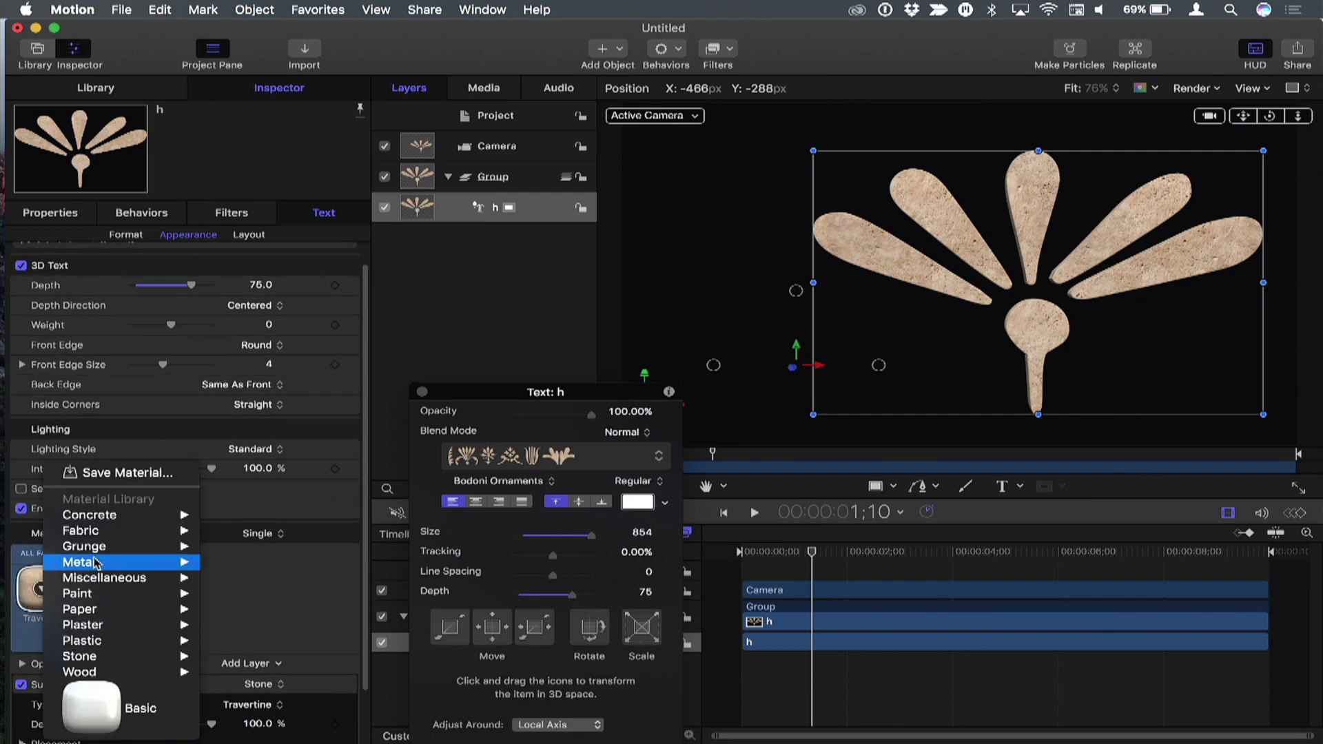
pyautogui.moveTo(97, 564)
pyautogui.click(163, 304)
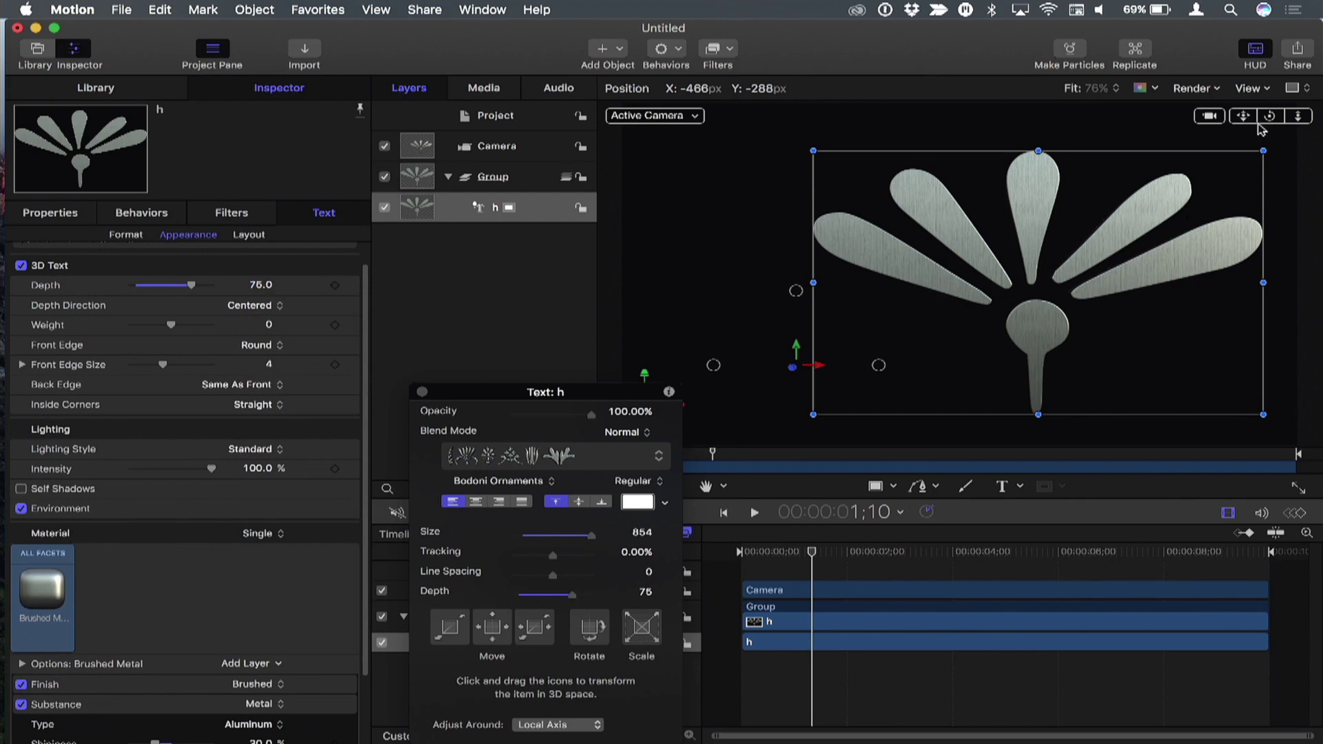
pyautogui.moveTo(1270, 115)
pyautogui.mouseDown()
pyautogui.moveTo(1322, 122)
pyautogui.moveTo(1272, 121)
pyautogui.mouseUp()
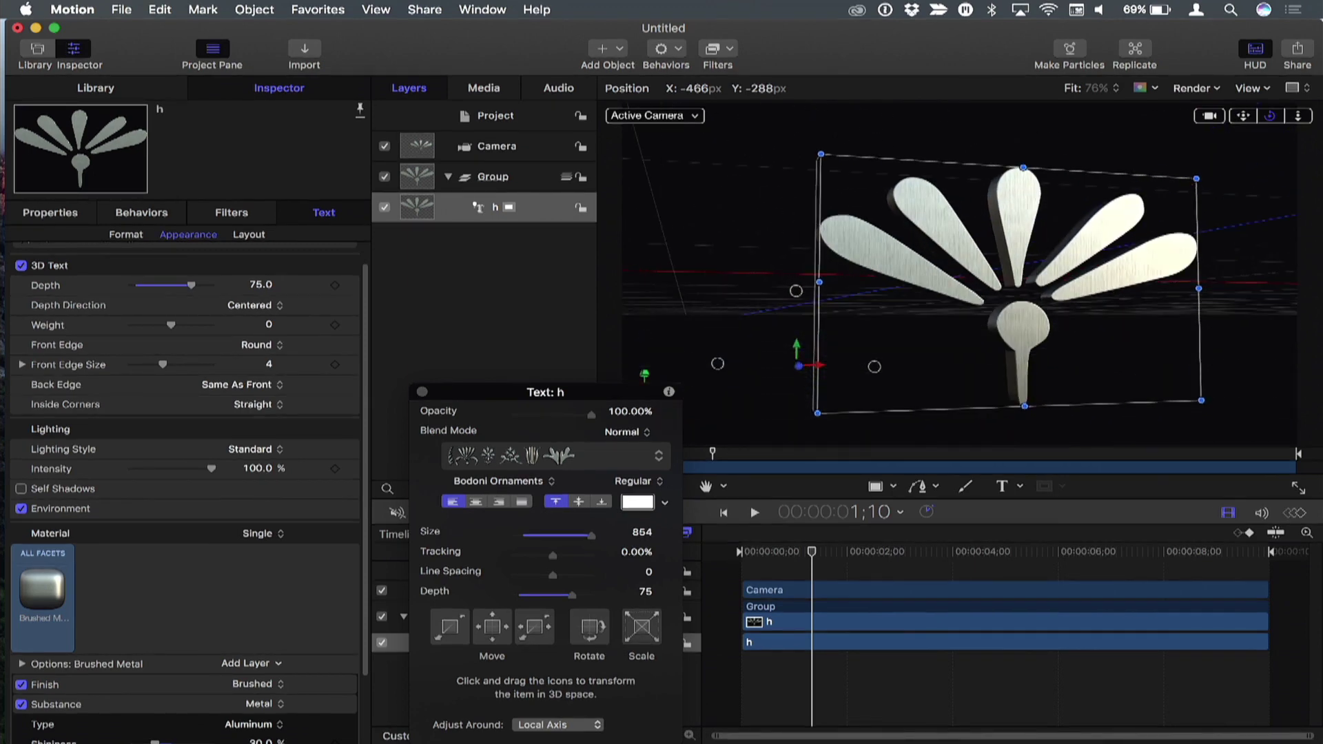
pyautogui.press('super+Tab')
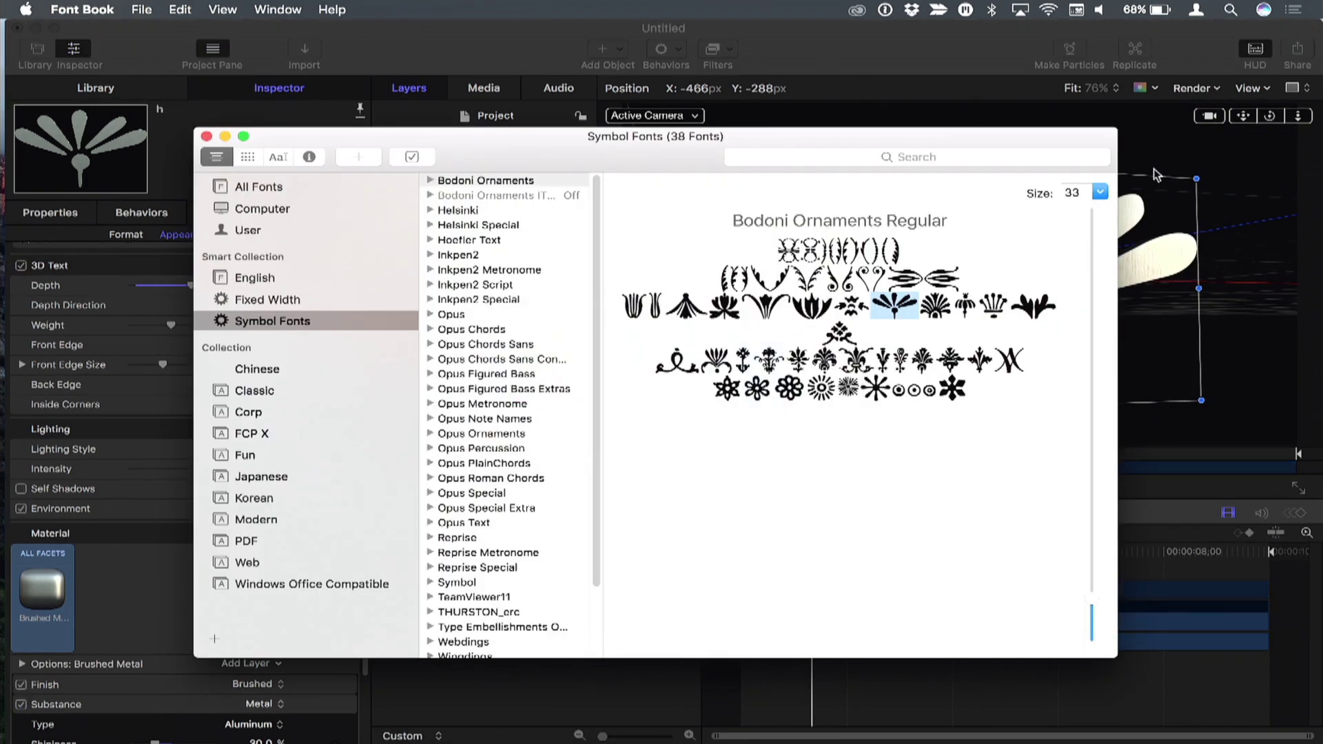